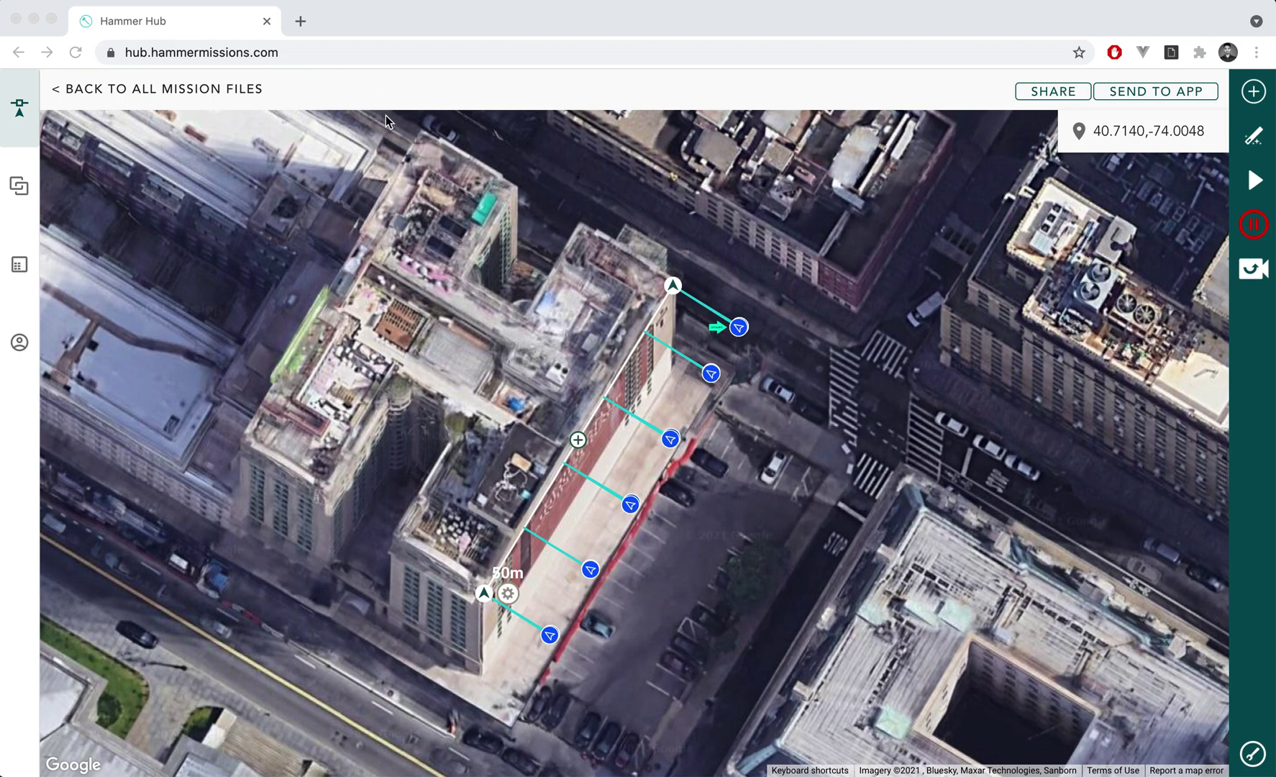
- Review the list of mission modules available for the current plan, and close it without adding one
click(839, 462)
drag(796, 463, 820, 447)
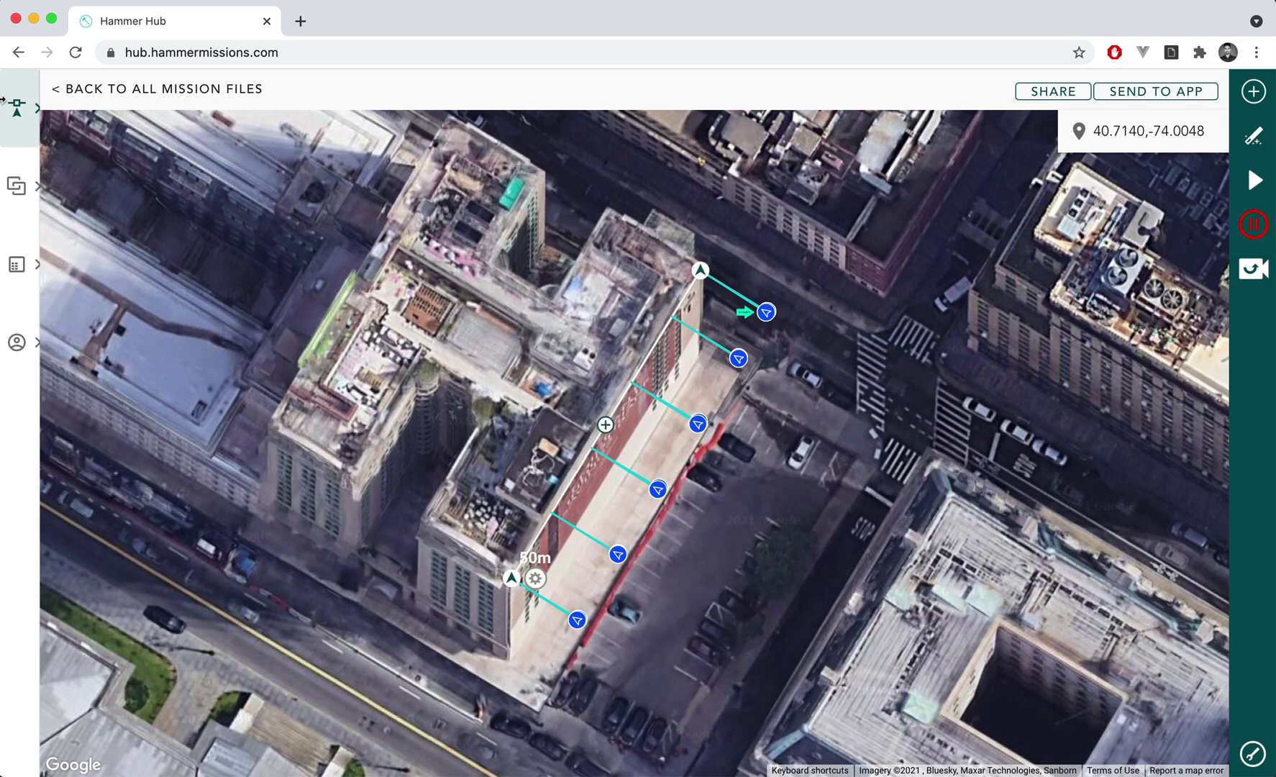
mouse_move(45, 114)
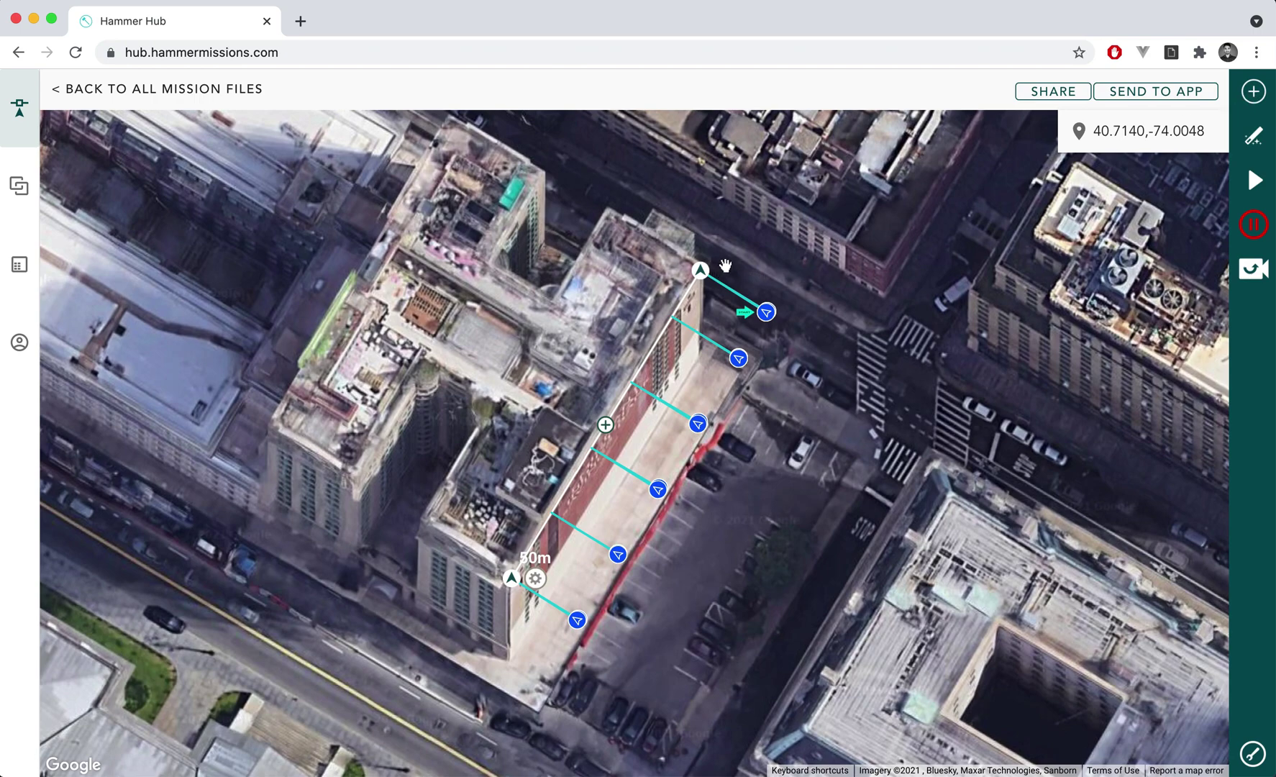
click(1254, 92)
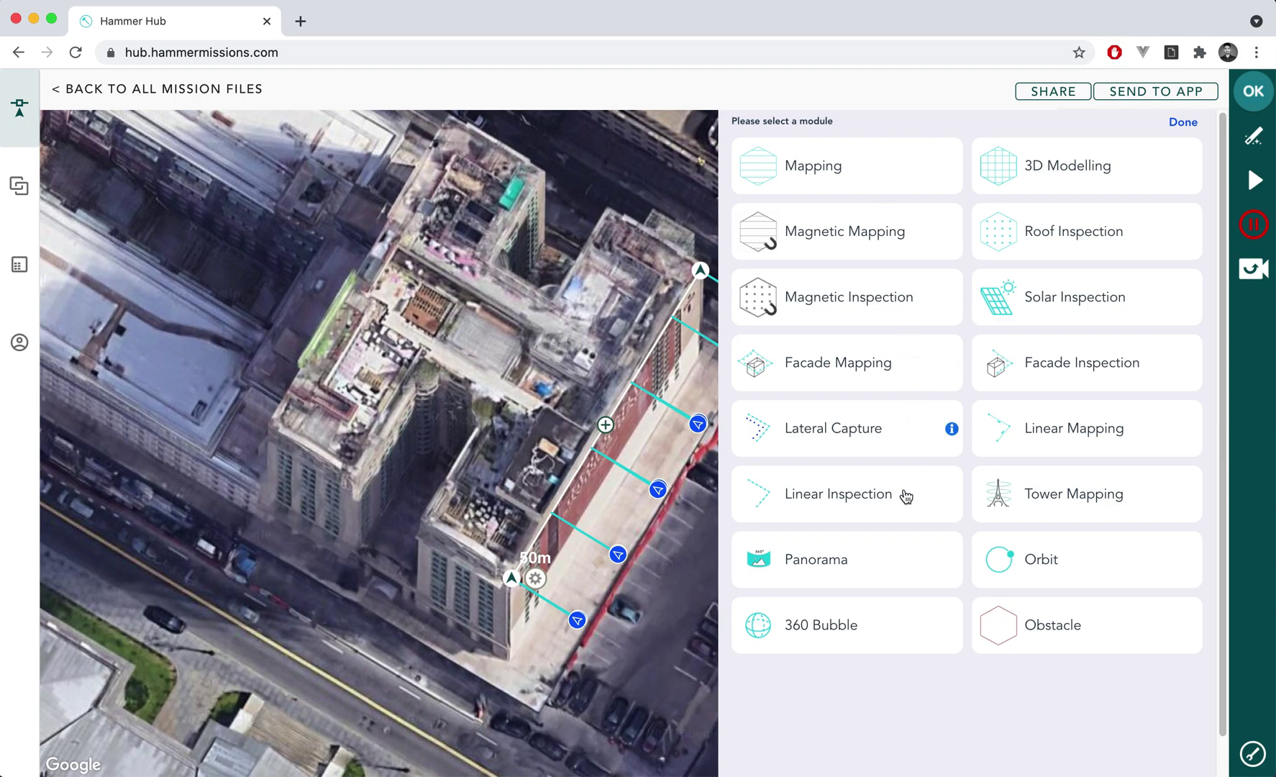
click(1180, 123)
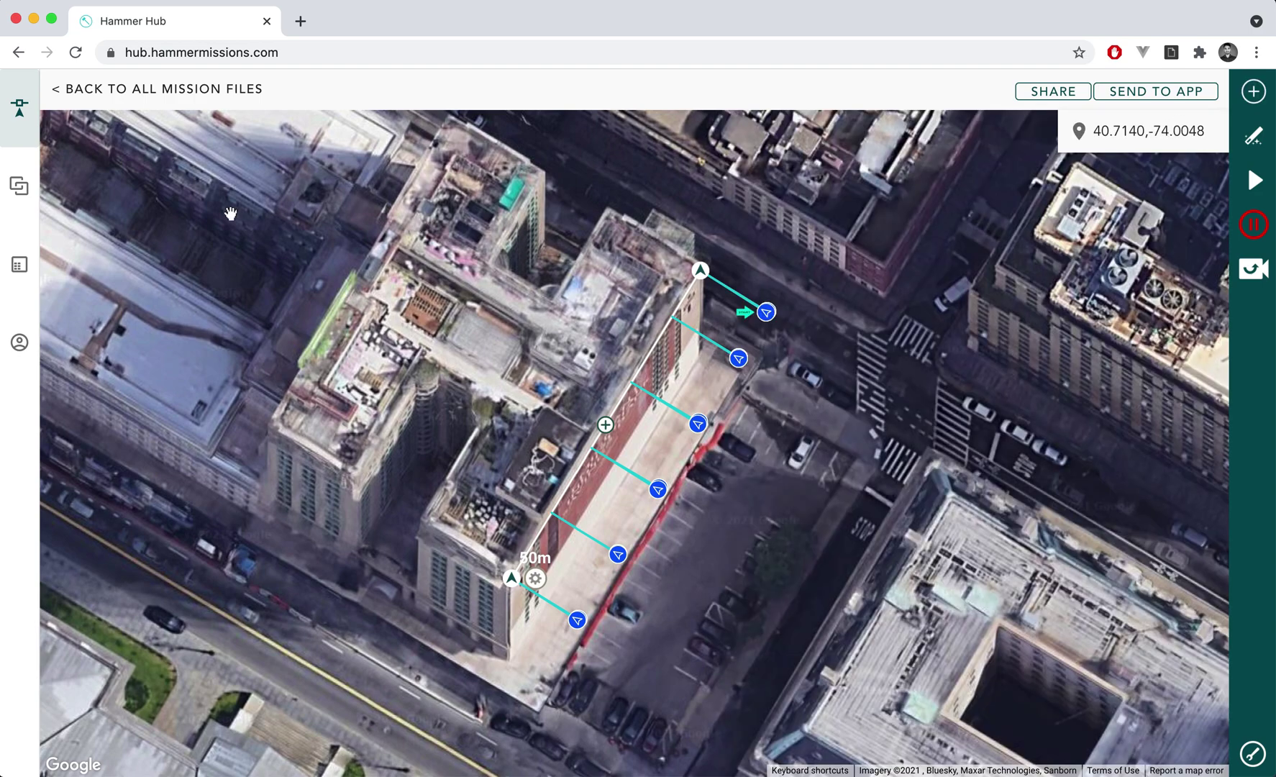
- Switch to the Data Analysis section and start a new project
mouse_move(26, 185)
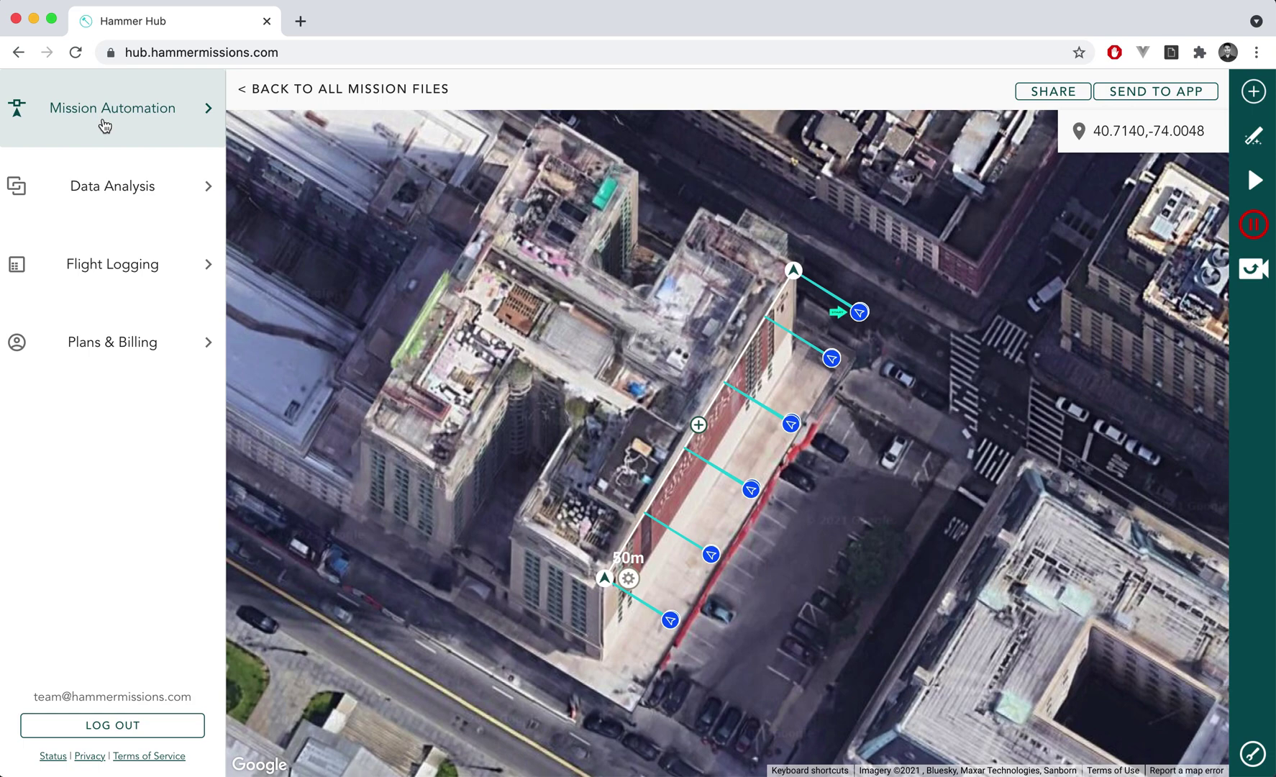
click(102, 199)
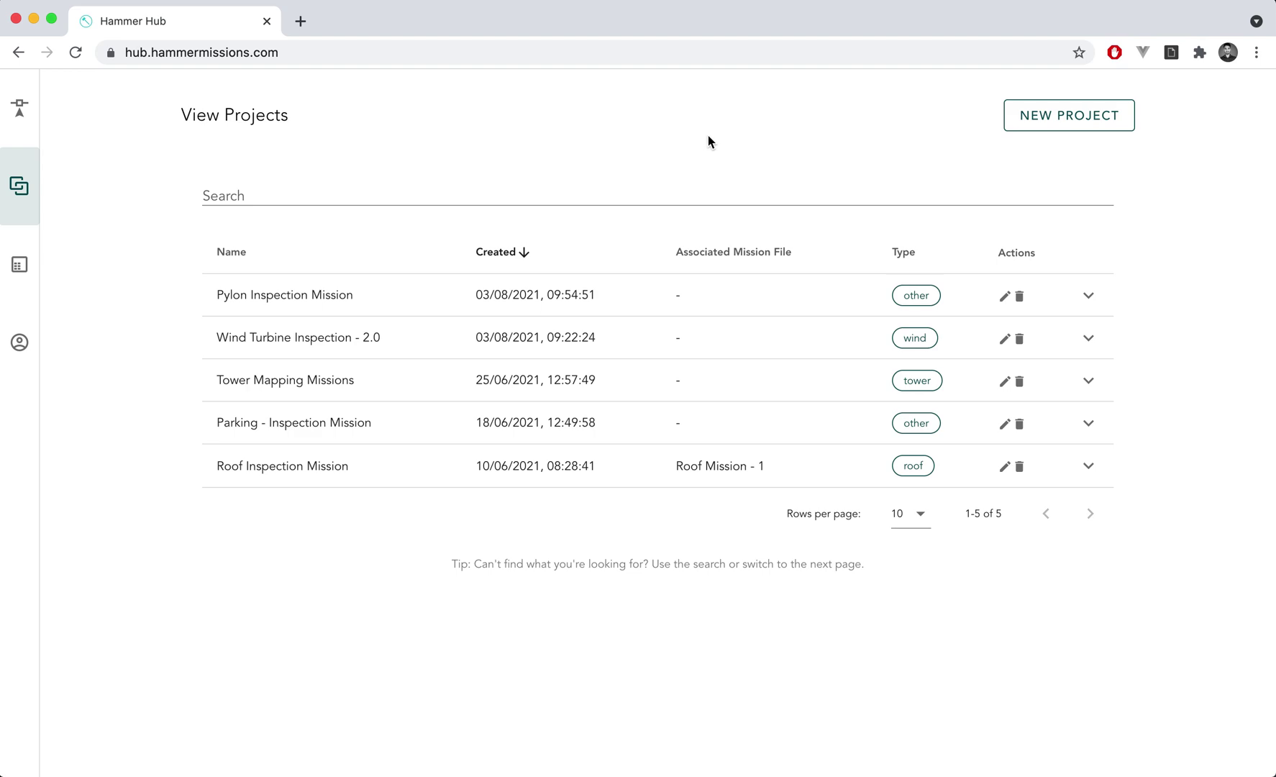
click(1052, 125)
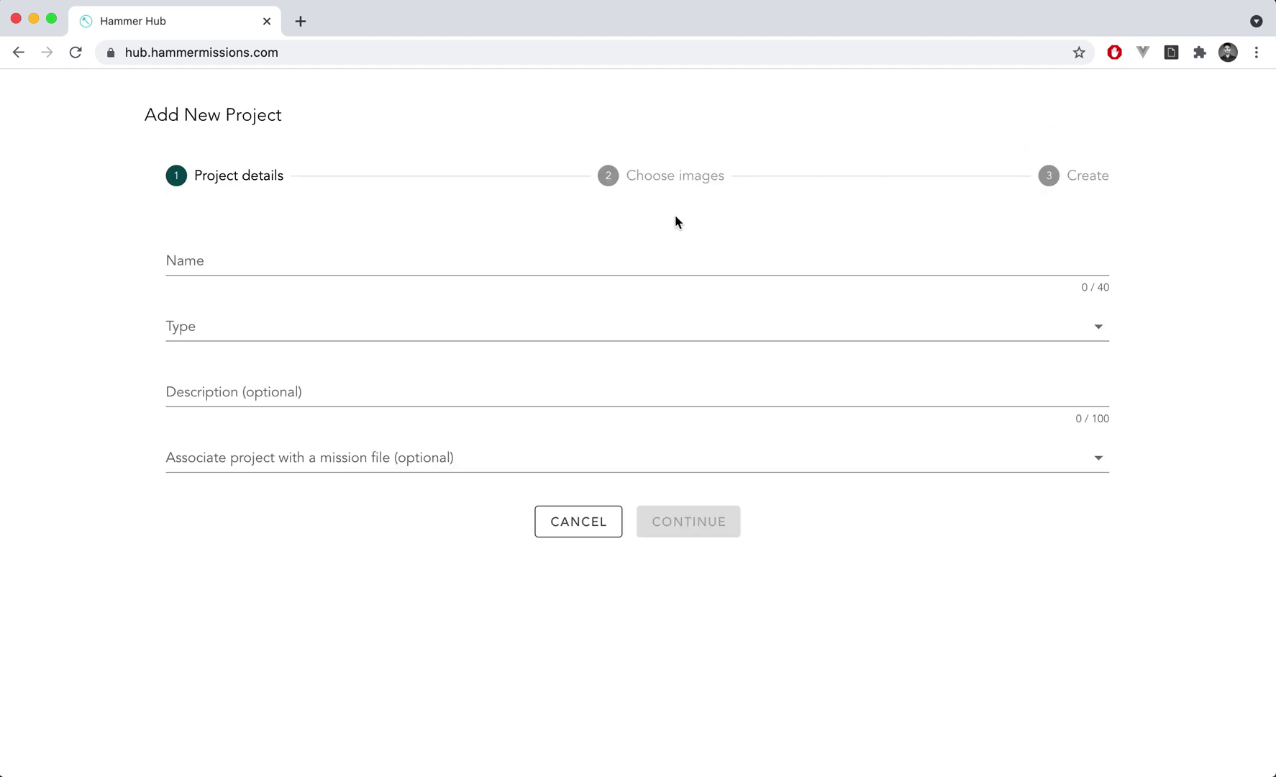
- Name the new project "Wind Turbine Inspection" and set its type to wind
click(610, 264)
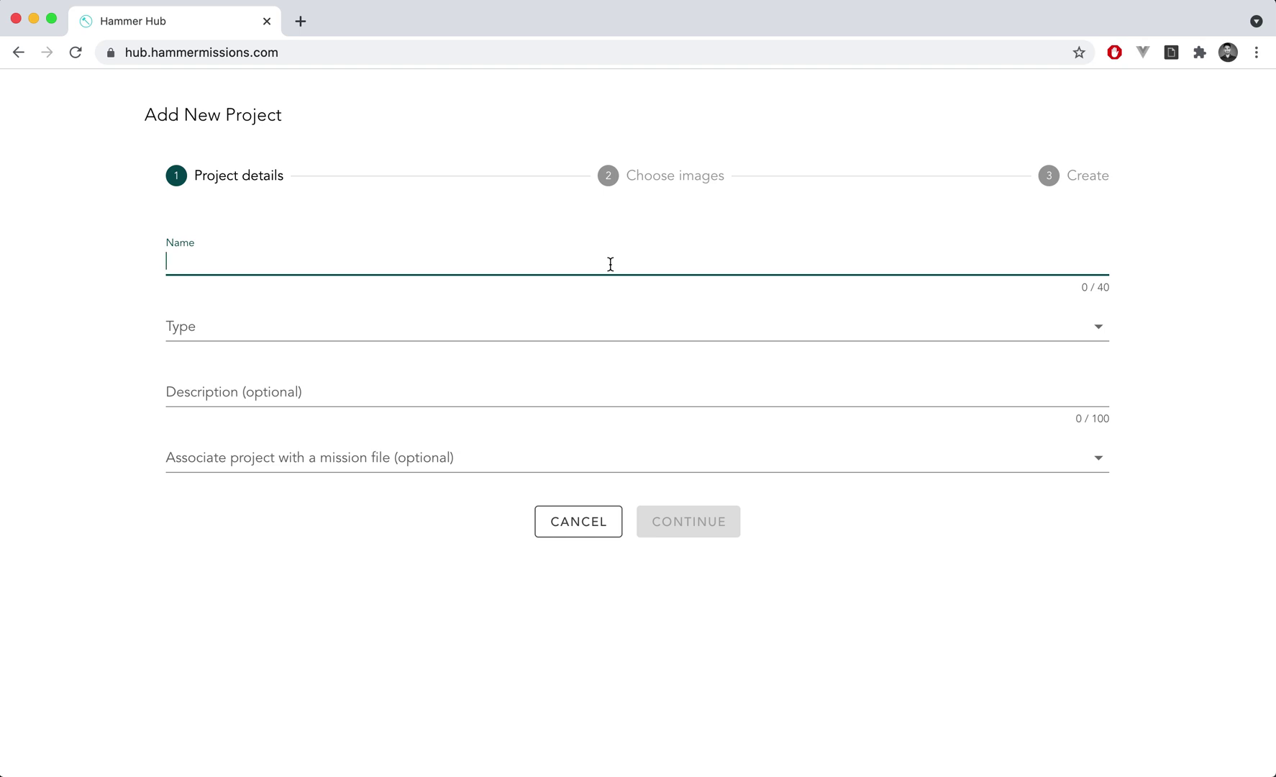
text(Wind Turbine Inspection)
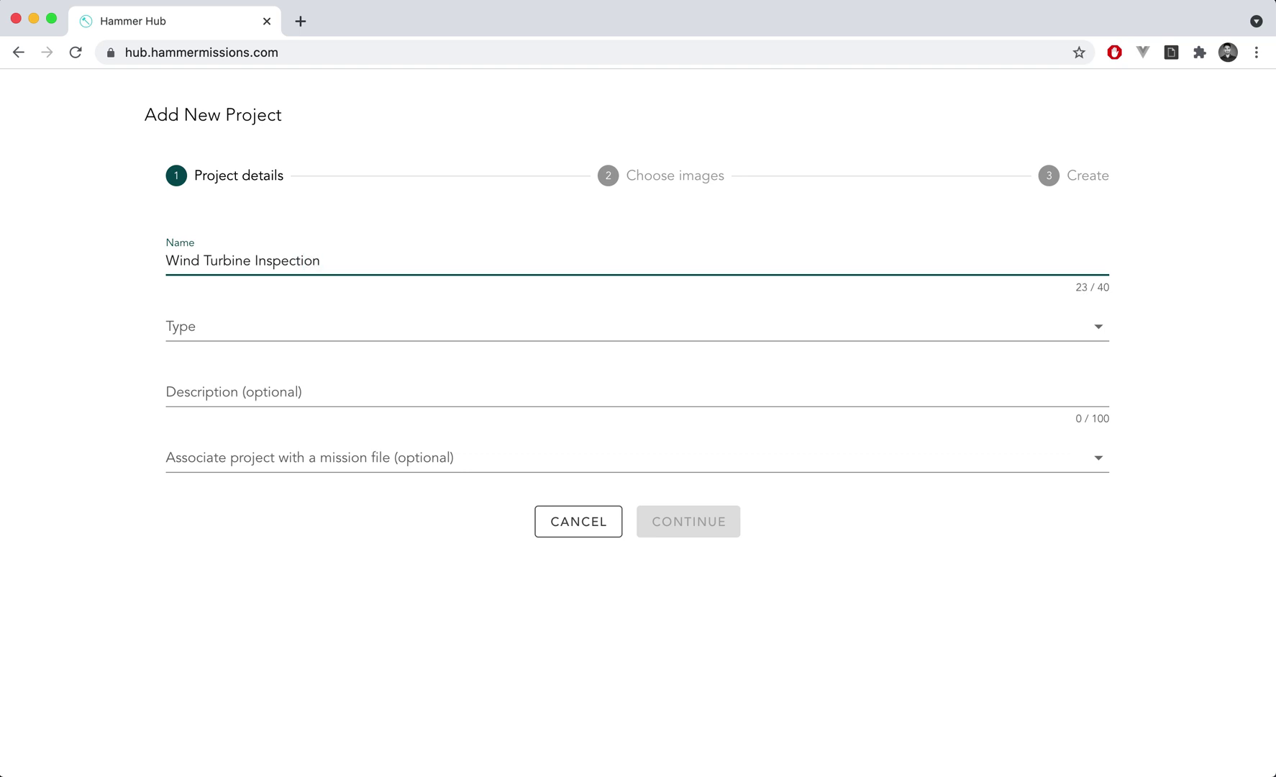
key(Tab)
key(w)
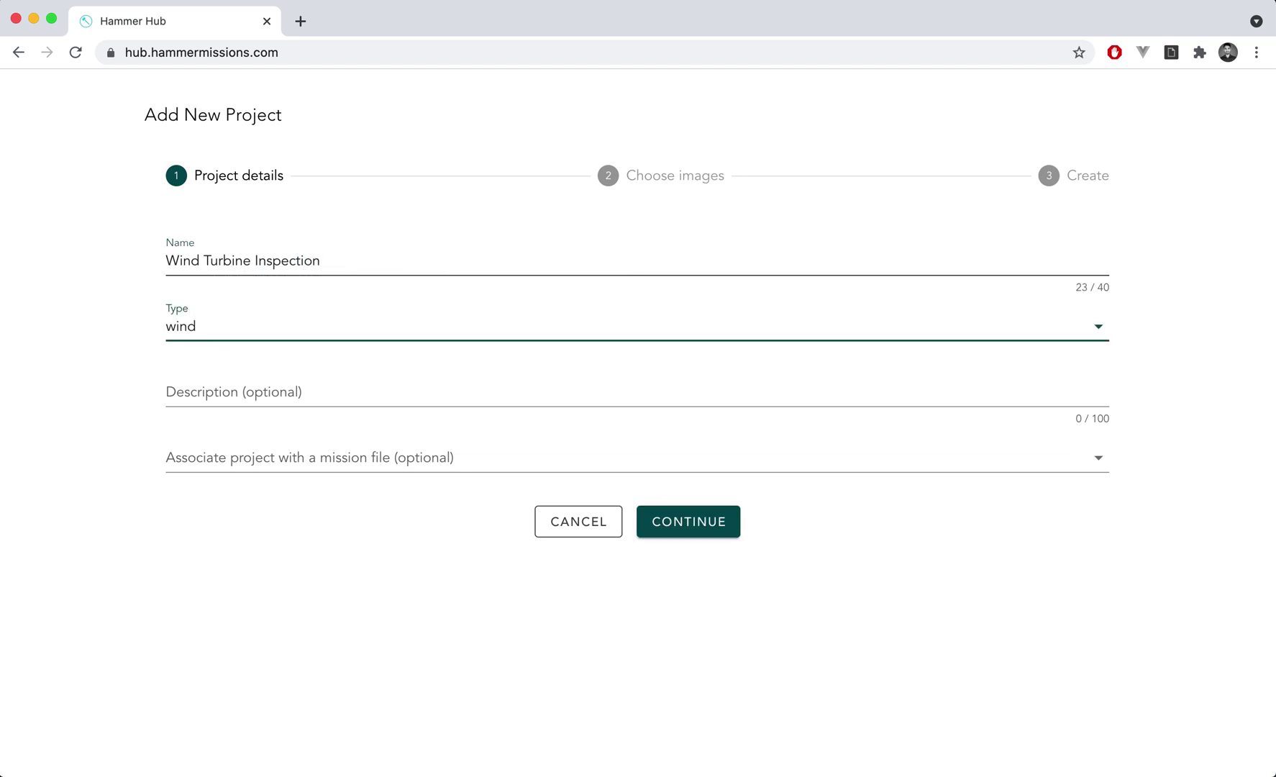
click(379, 335)
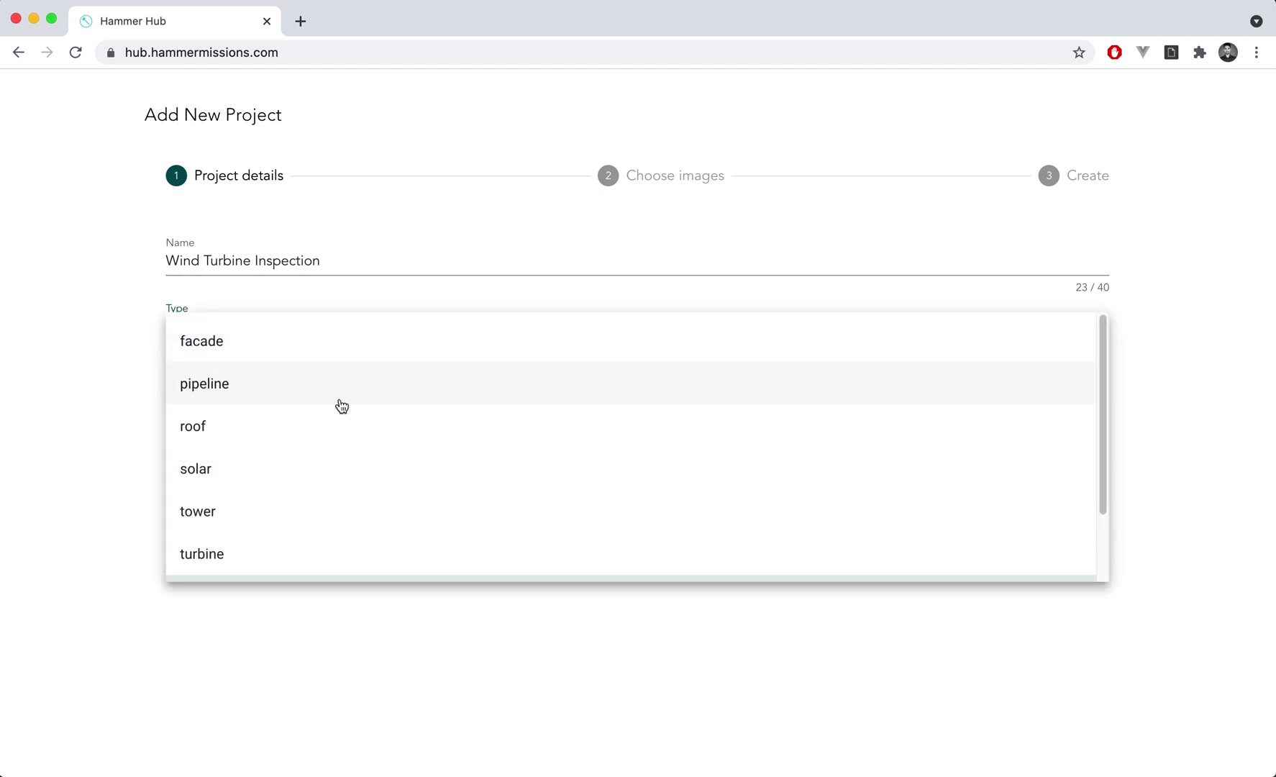
scroll(296, 419, down, 1)
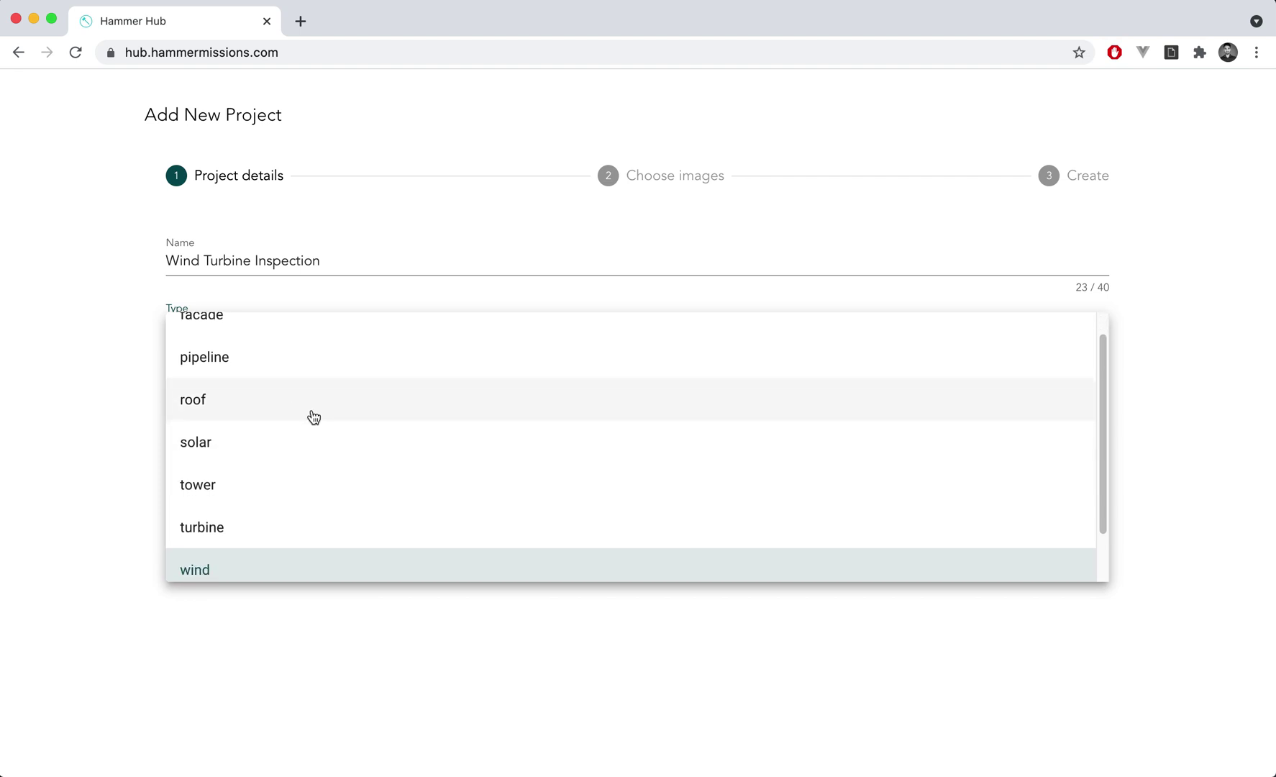
scroll(313, 418, up, 1)
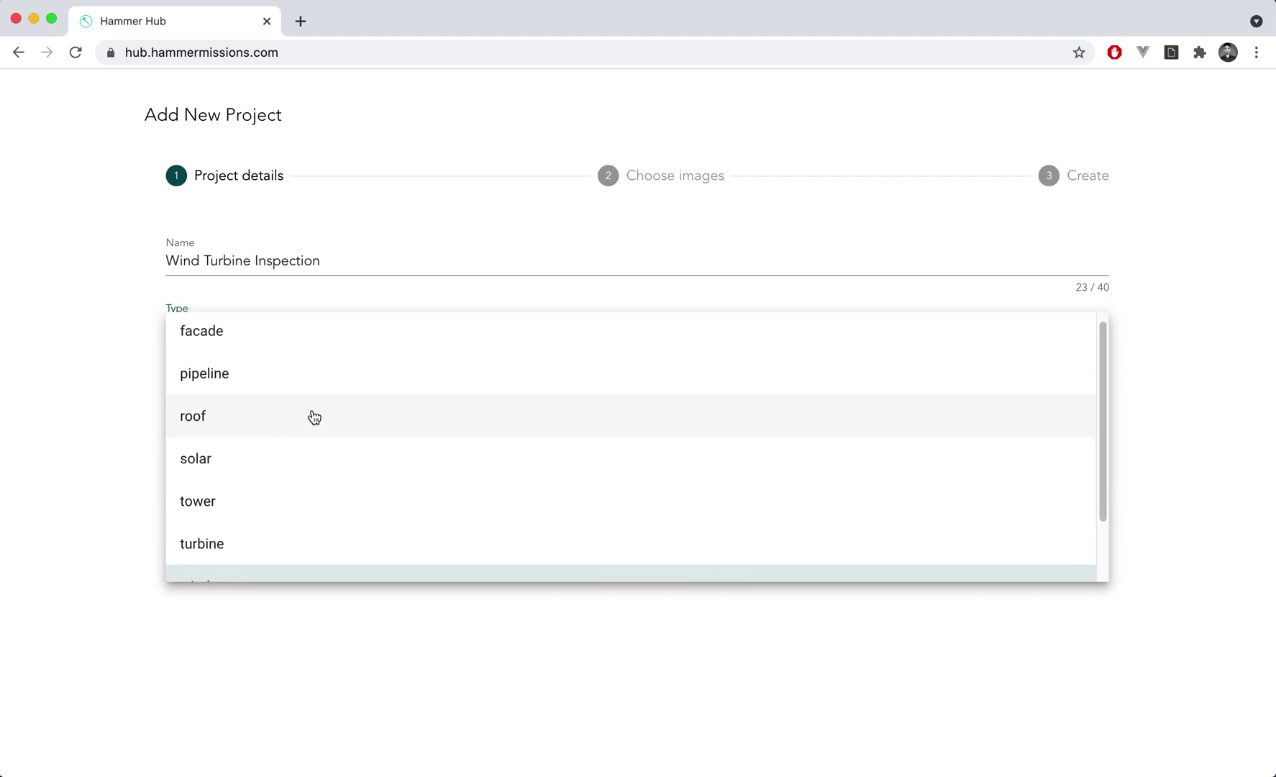
click(109, 351)
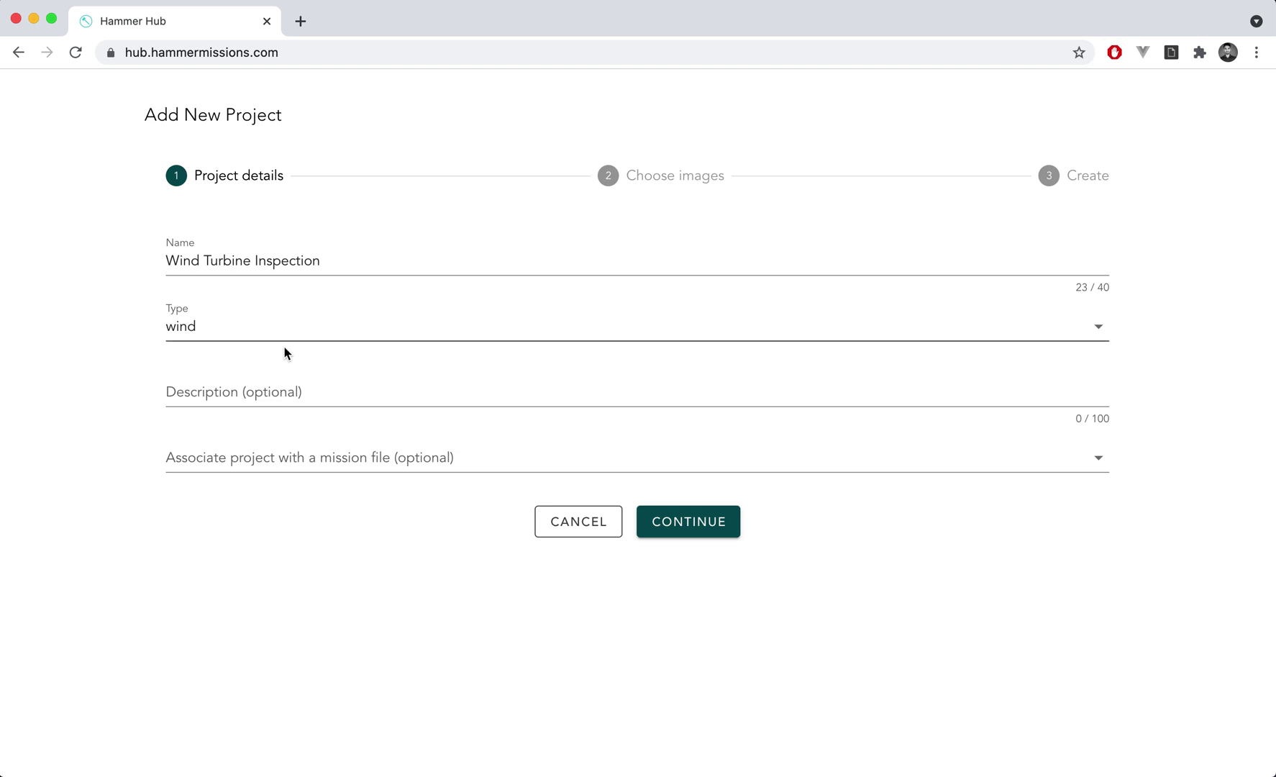
- Enter the project description "demo for conducting wind turbine inspections in 3D"
click(284, 392)
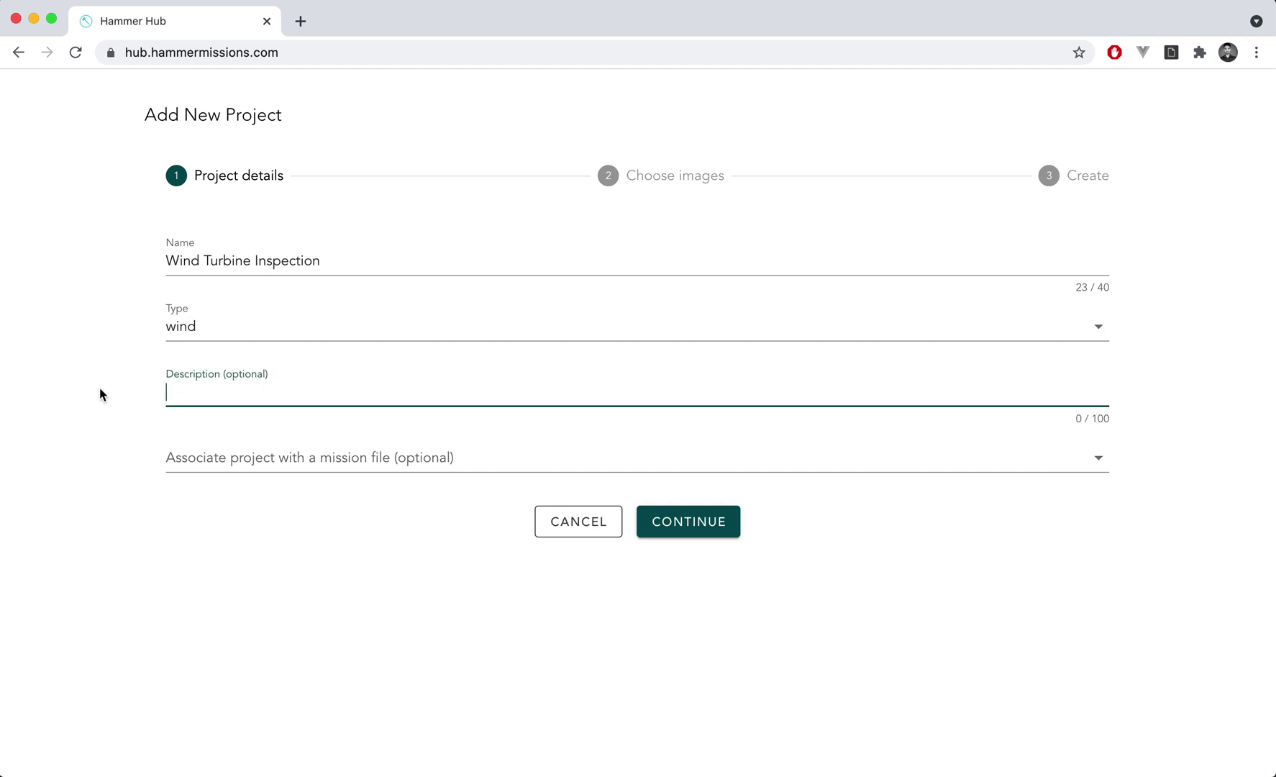
text(demo for conducting wind turbin)
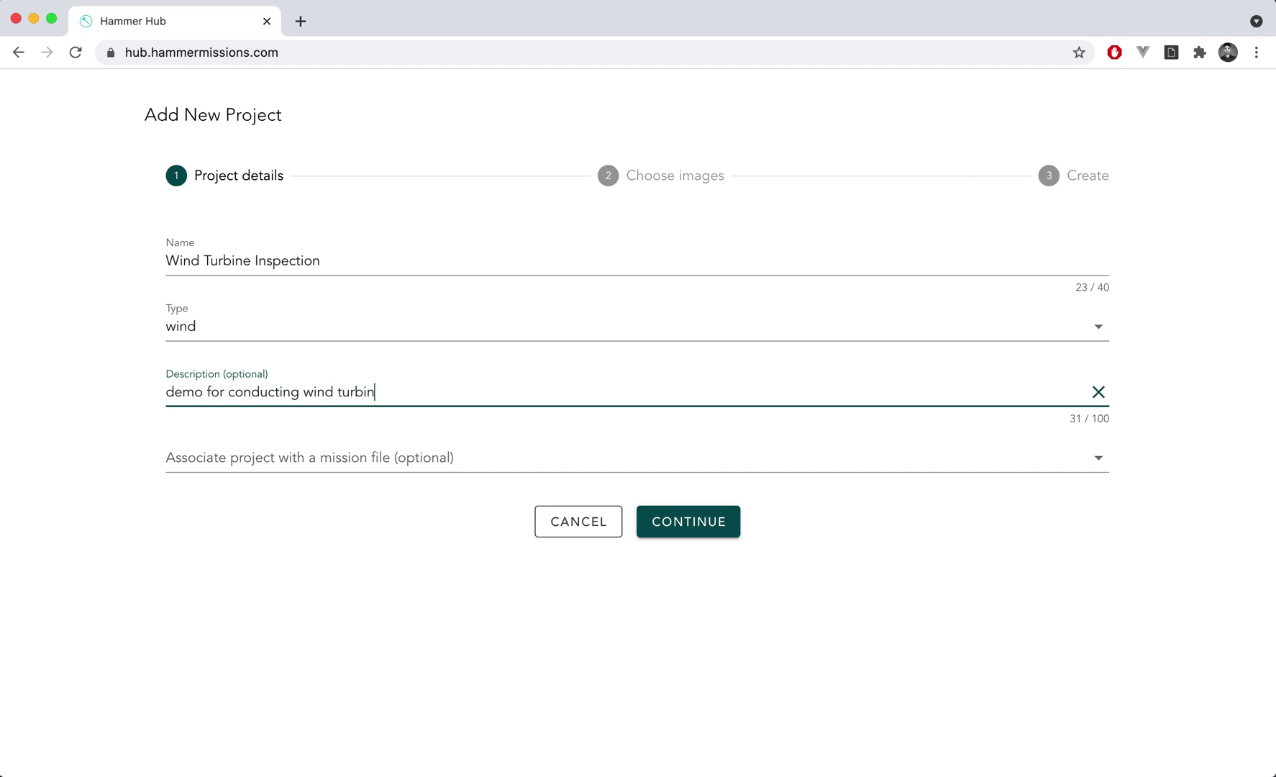
text(e inspections in 3D)
click(119, 424)
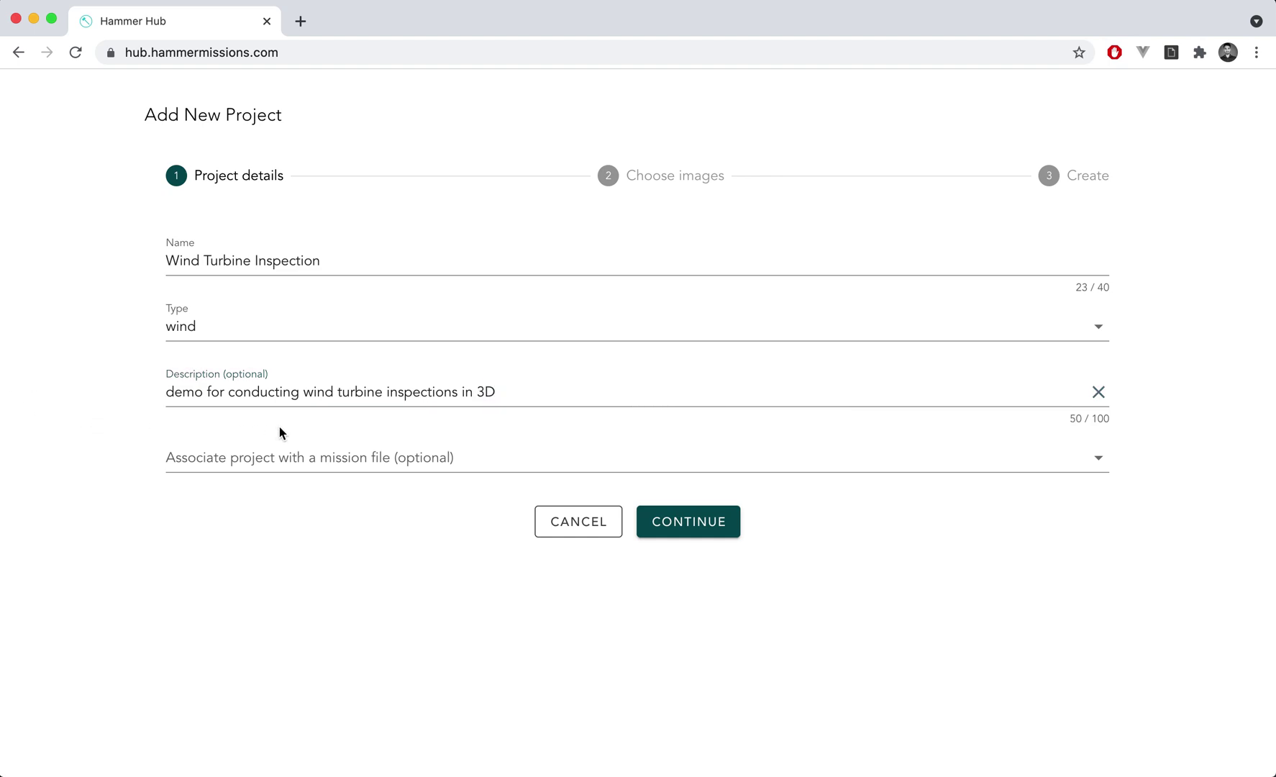
- Check the mission files offered for association without choosing one, and proceed to the image selection stage
click(319, 458)
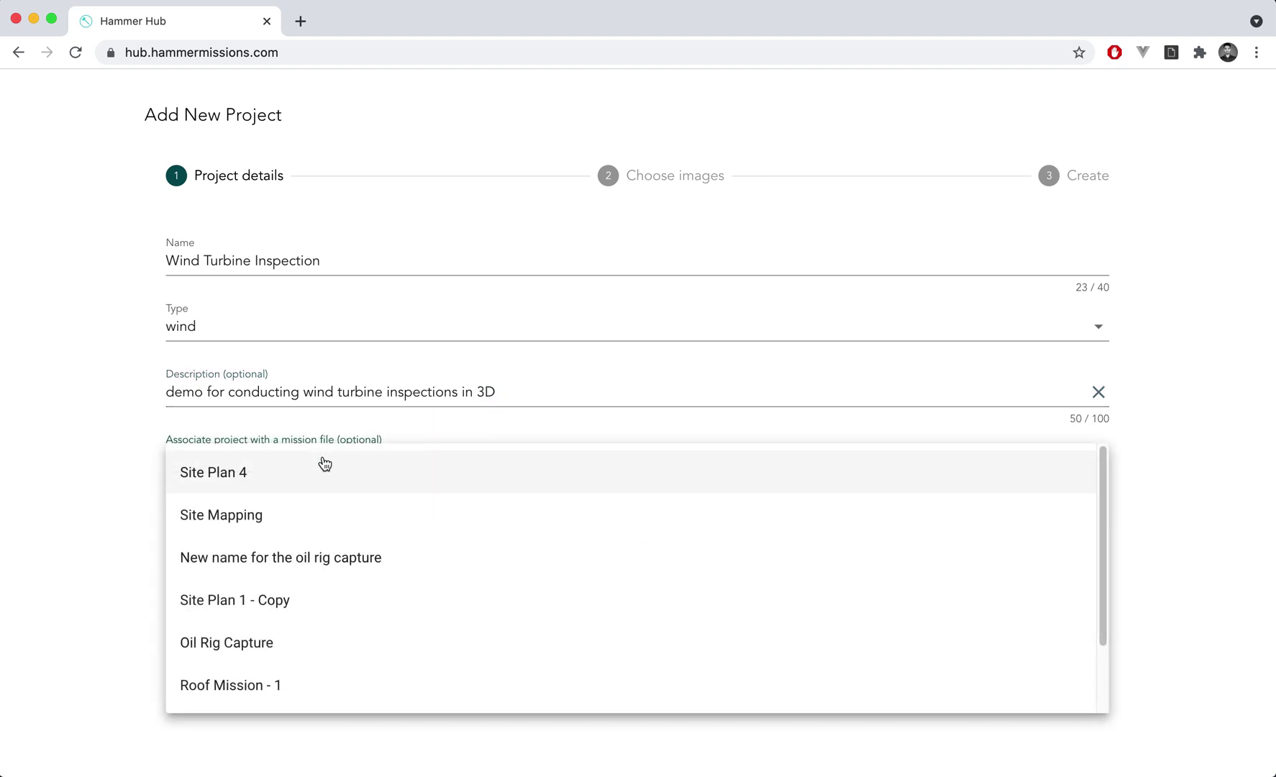
scroll(317, 543, down, 2)
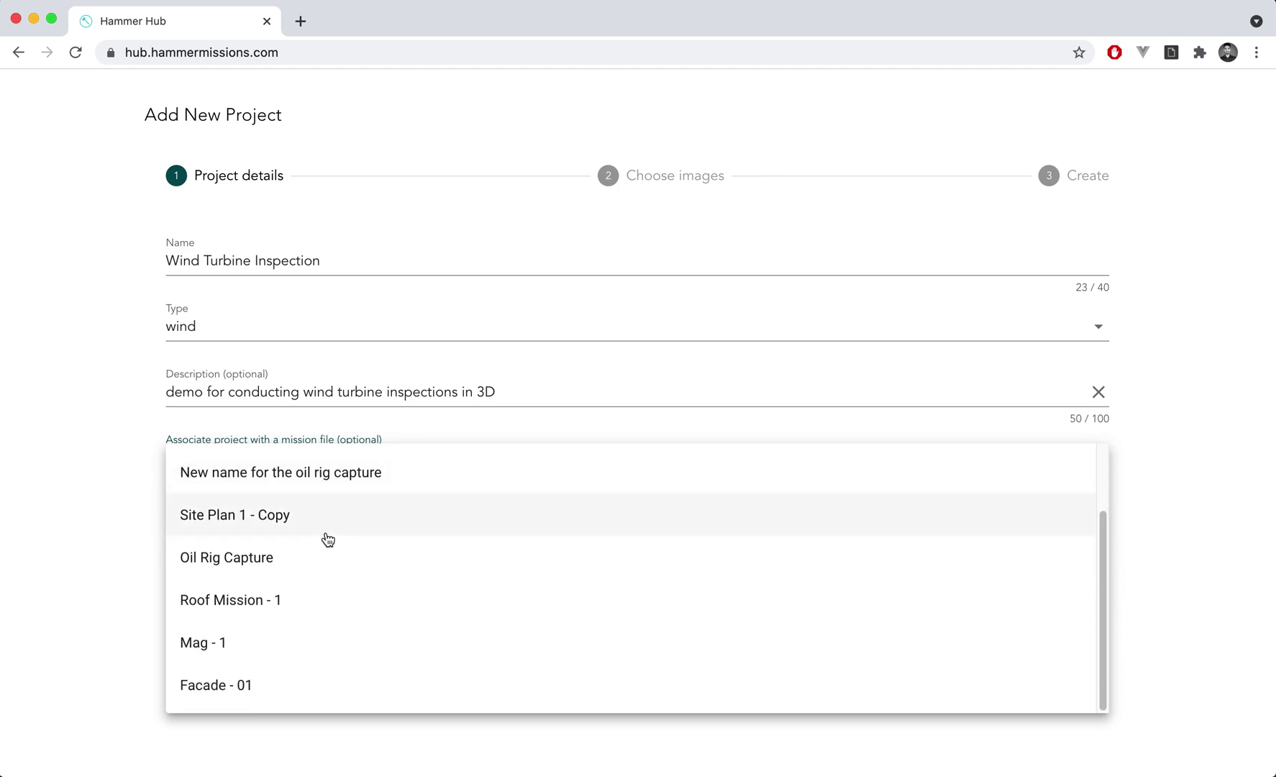
scroll(288, 529, up, 2)
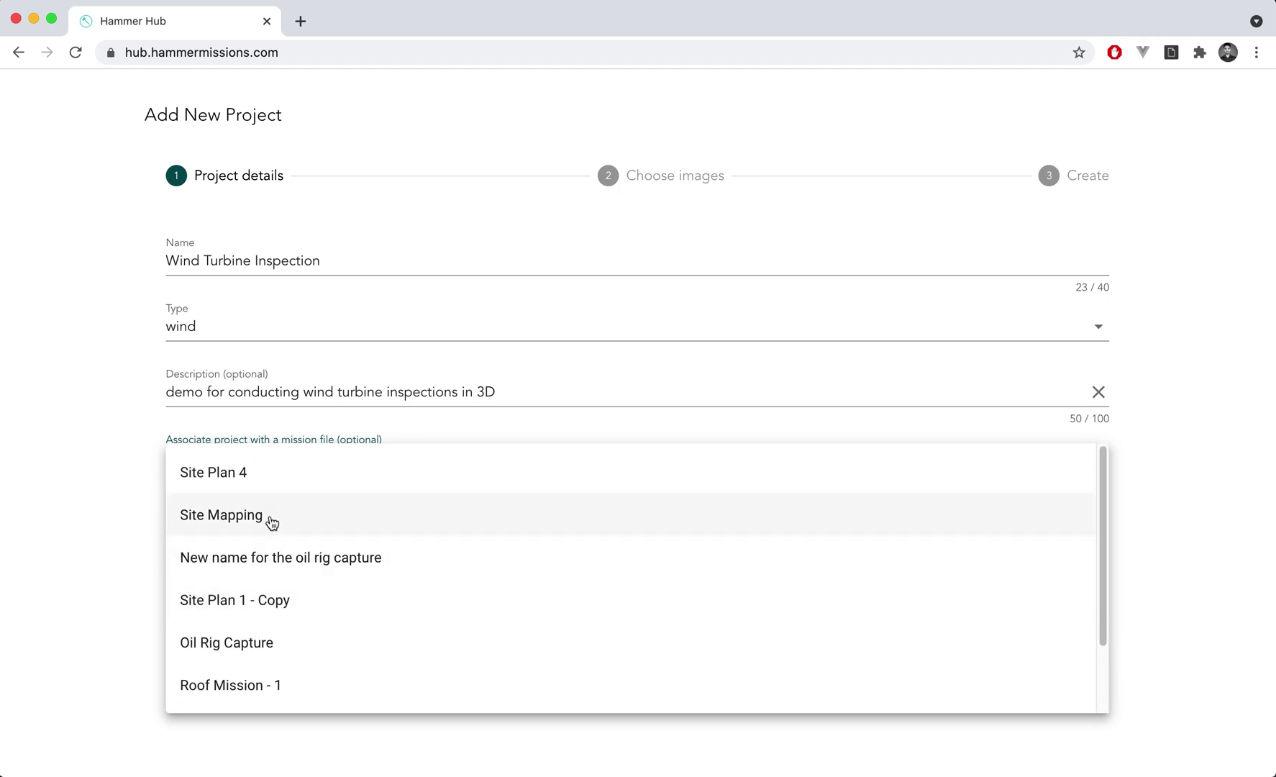
click(86, 473)
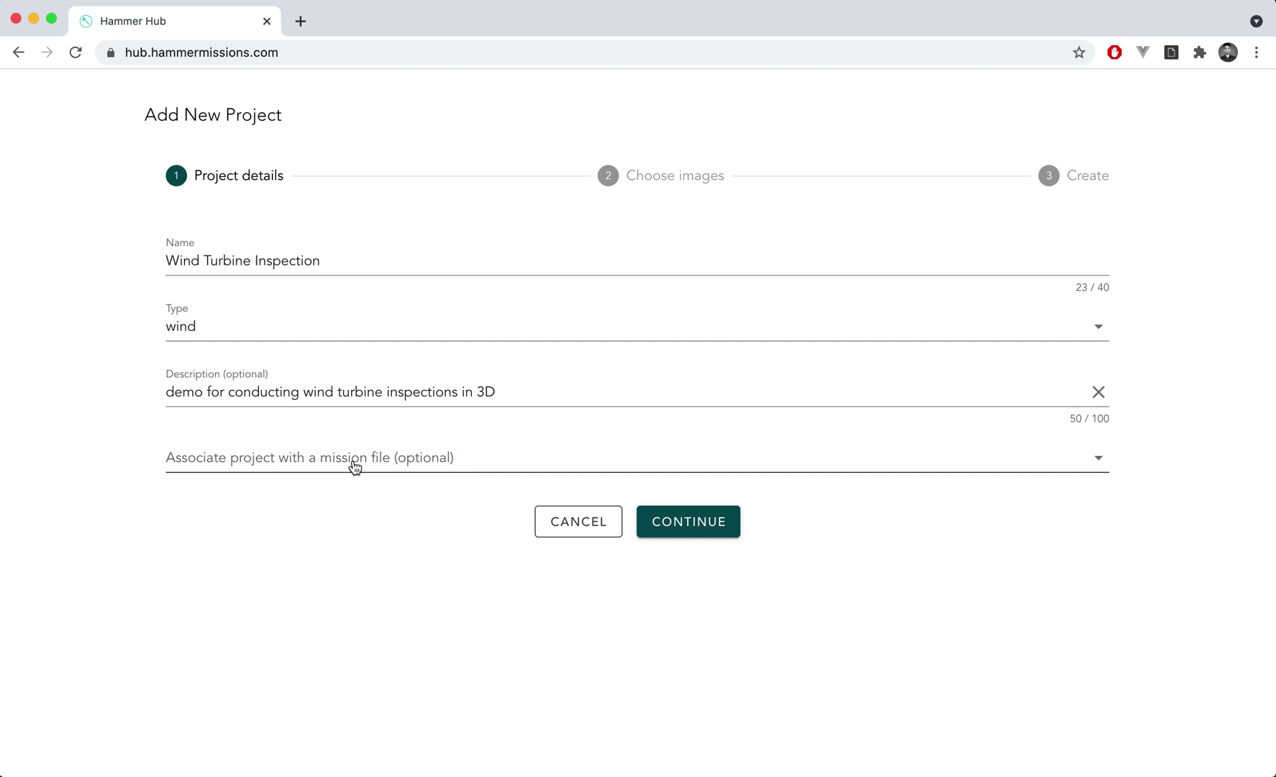
click(356, 465)
key(Escape)
click(690, 525)
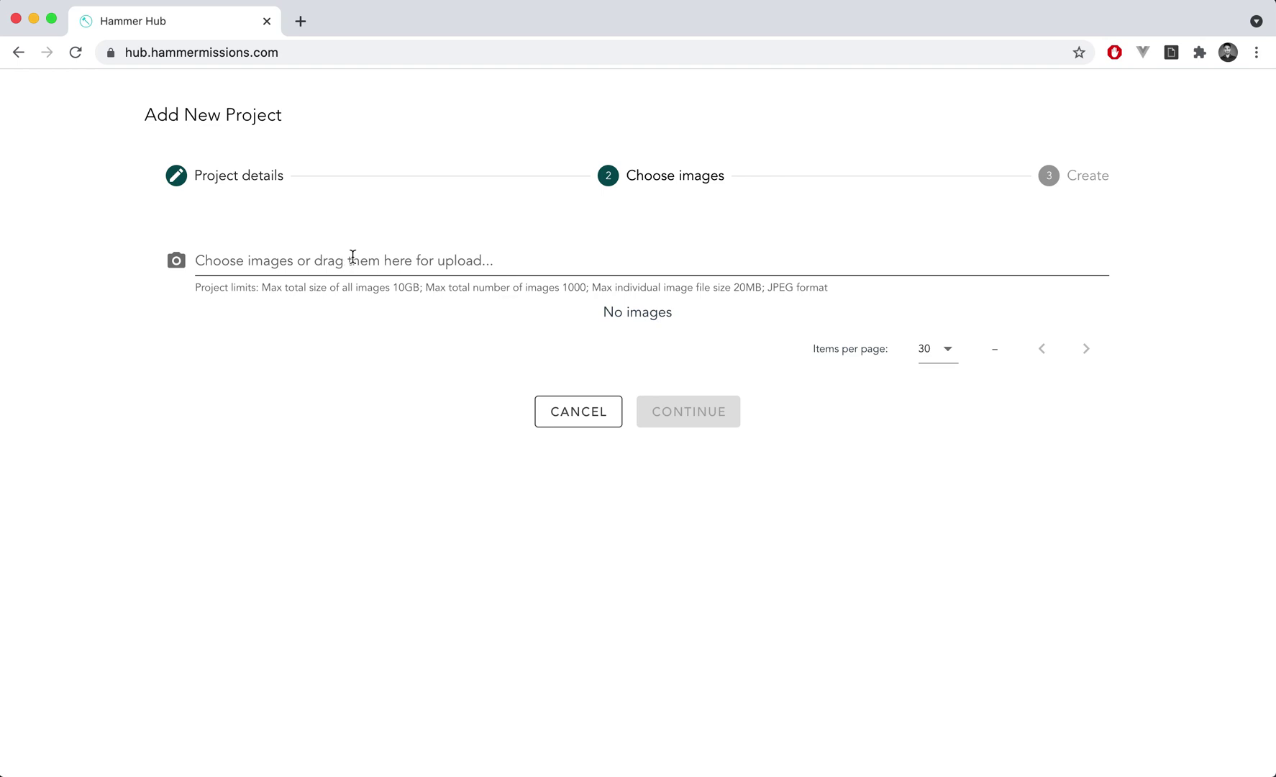
- Add all five JPEG images from the dji cameras folder to the project
click(534, 261)
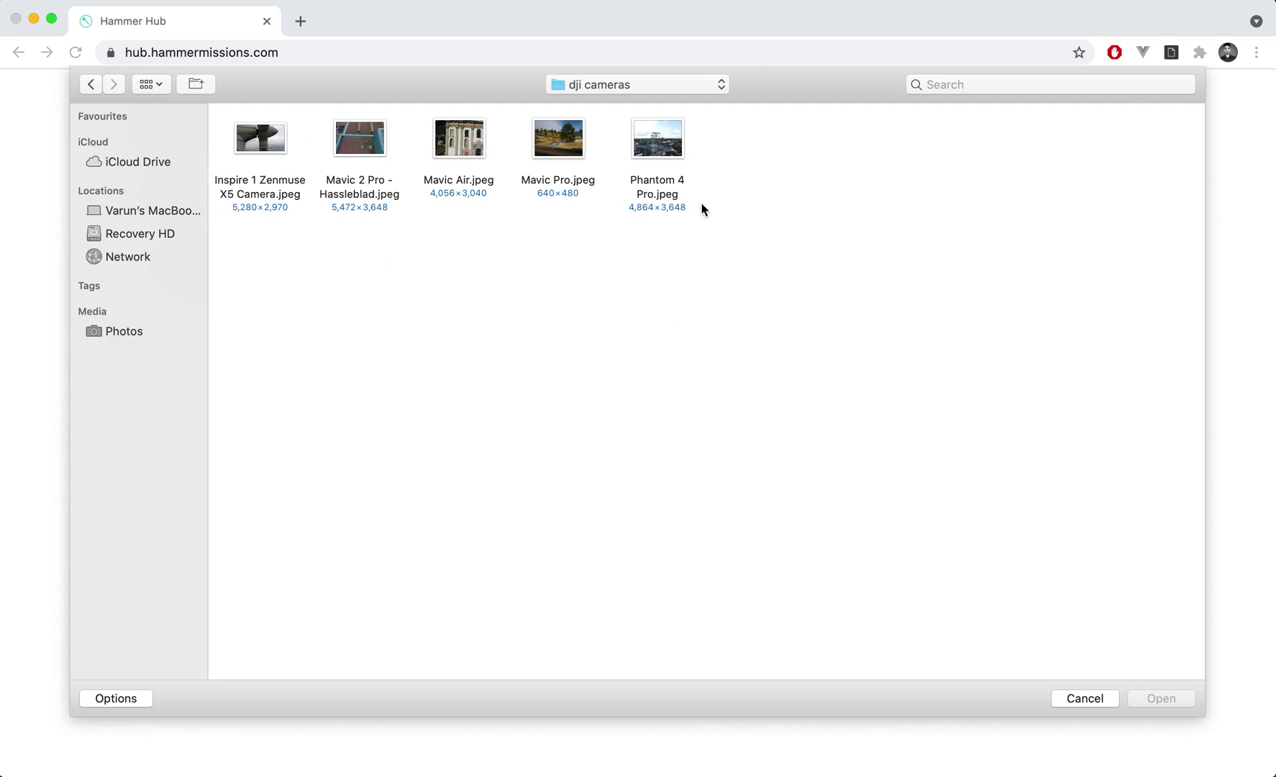
drag(725, 281, 228, 165)
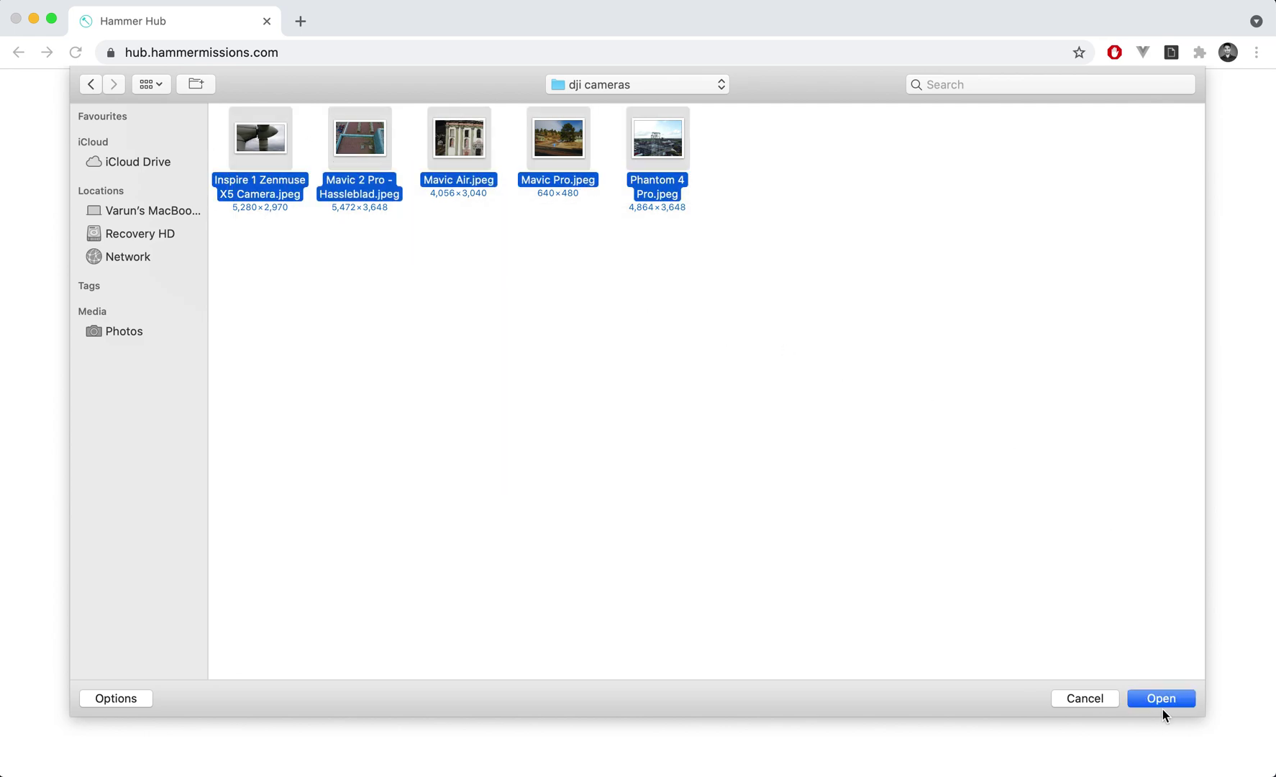
click(1167, 699)
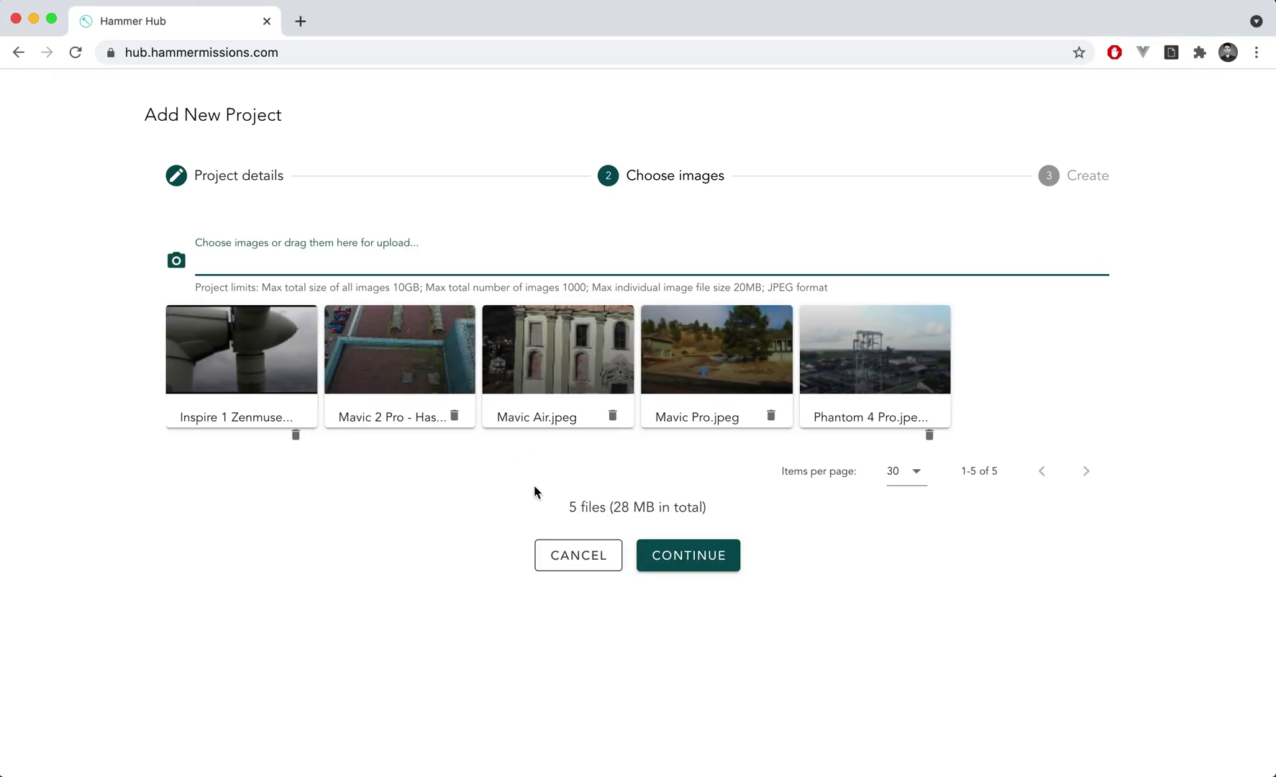
- Proceed to the project summary, create the Wind Turbine Inspection project and open it
click(652, 554)
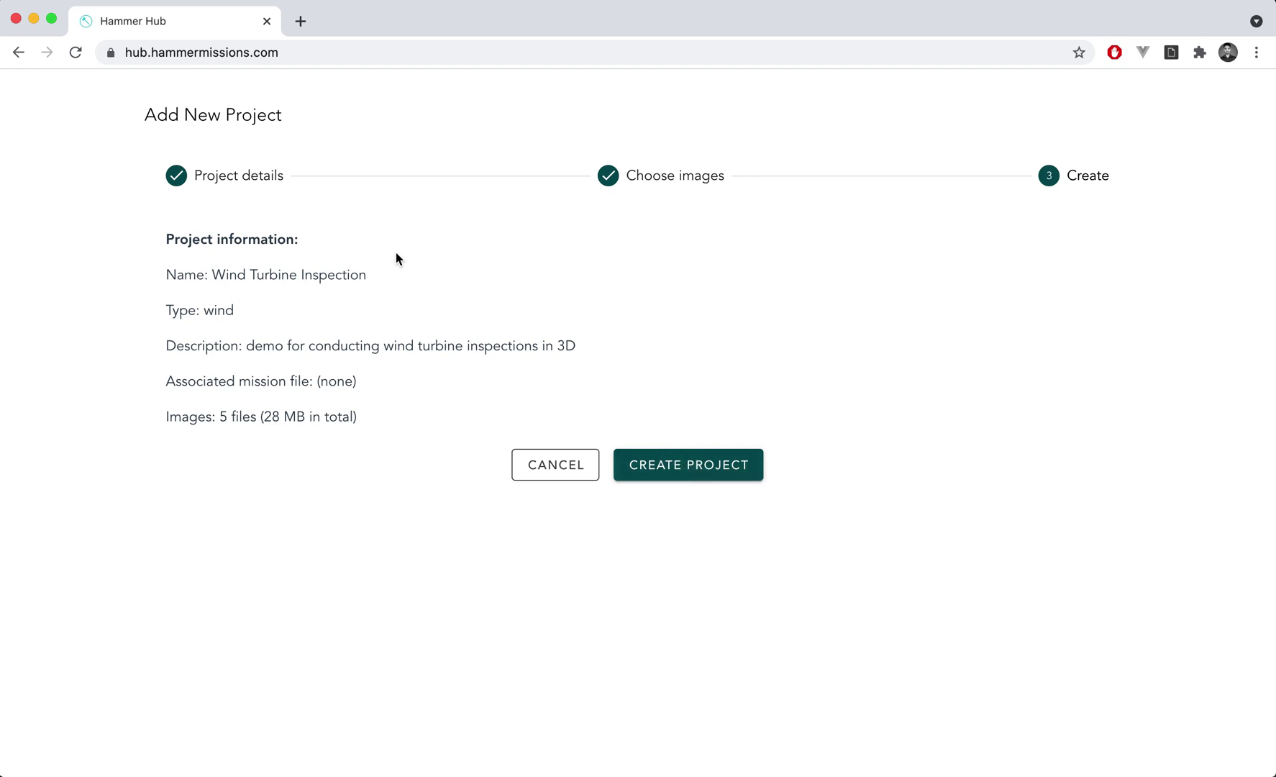
click(670, 468)
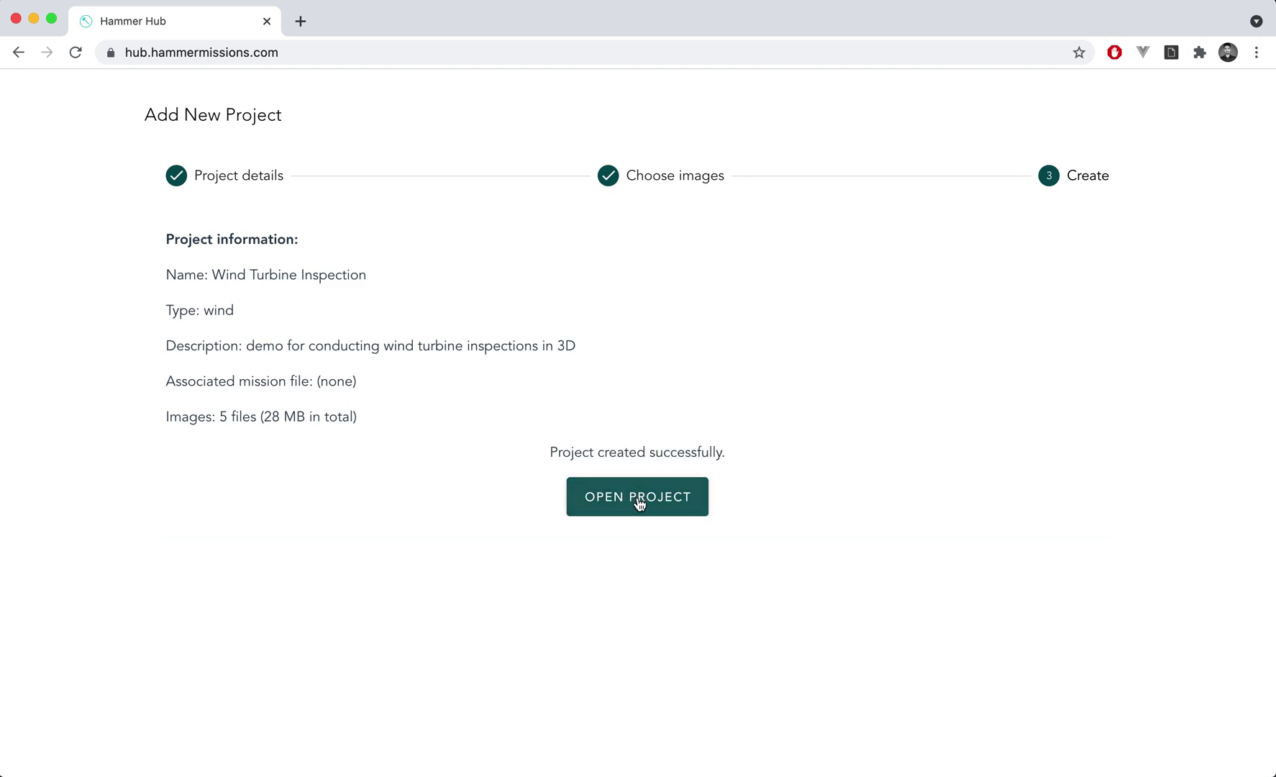
click(639, 503)
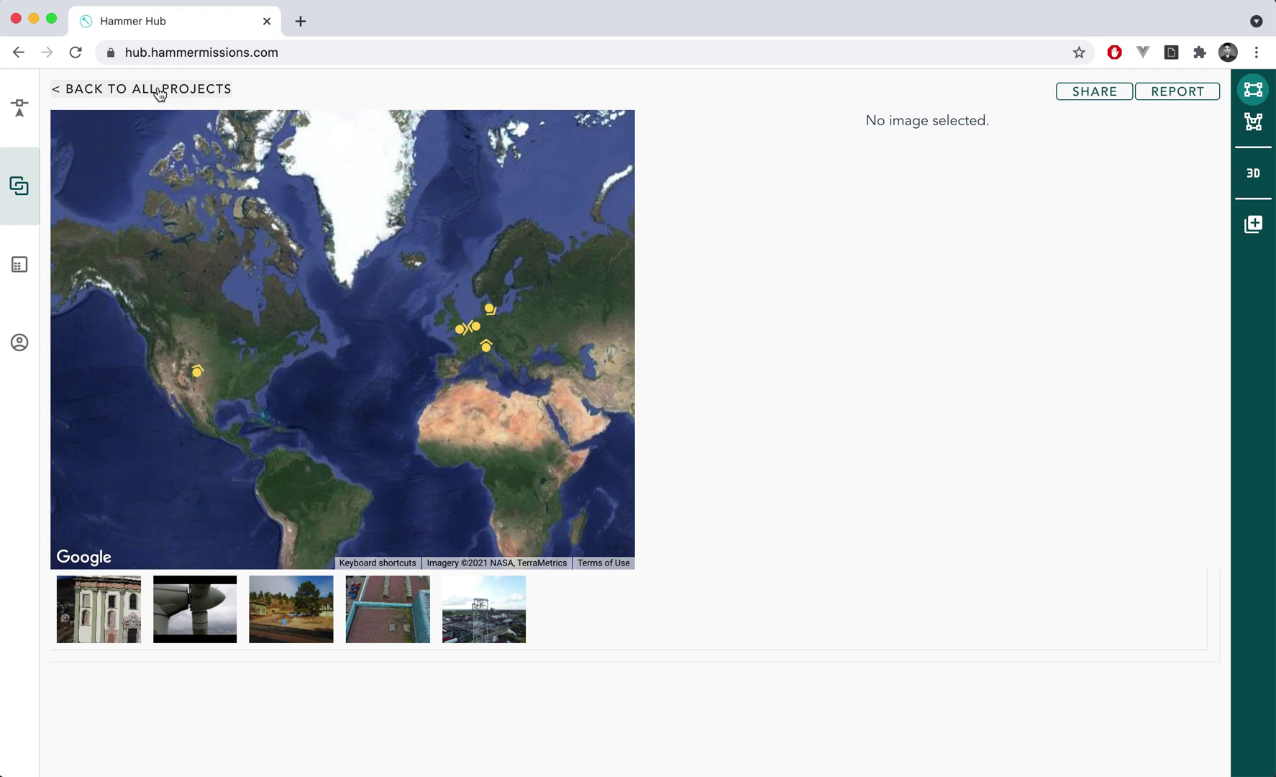
- Open the existing Wind Turbine Inspection - 2.0 project and browse its image locations on the map and its image thumbnails
click(161, 91)
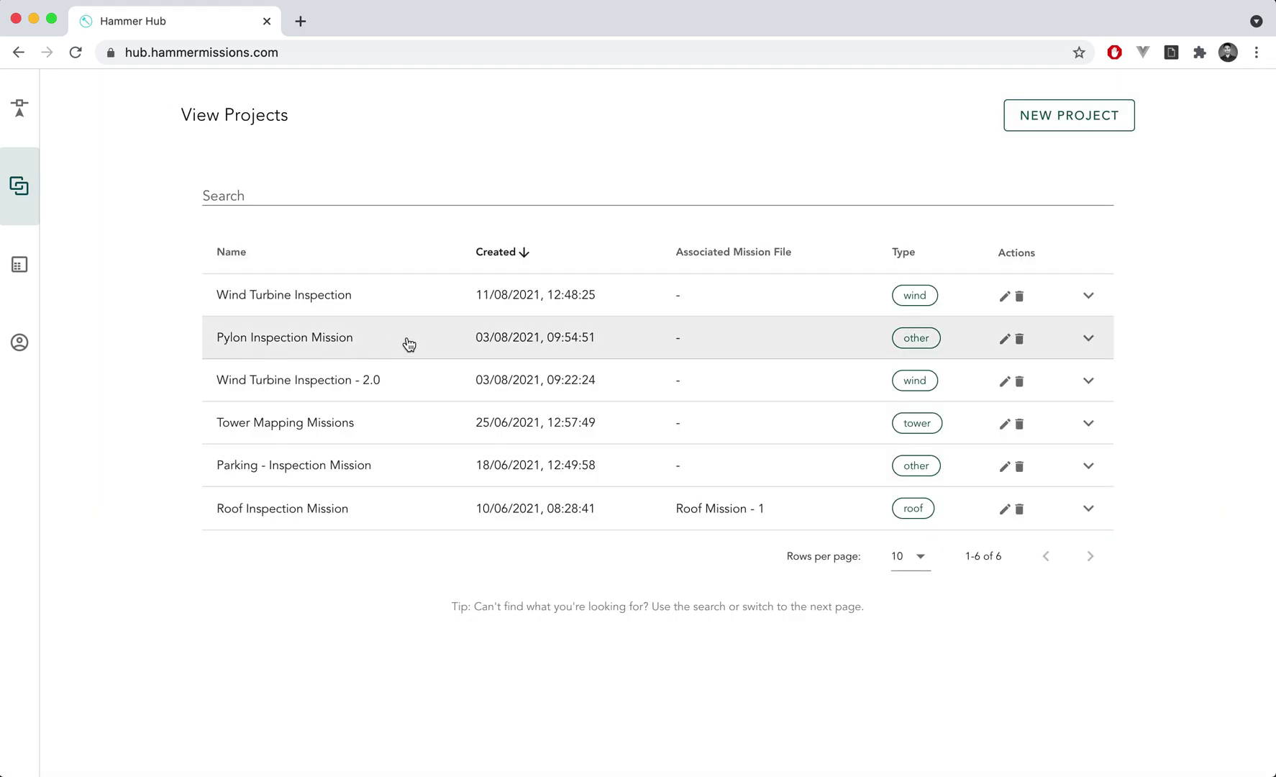
click(420, 386)
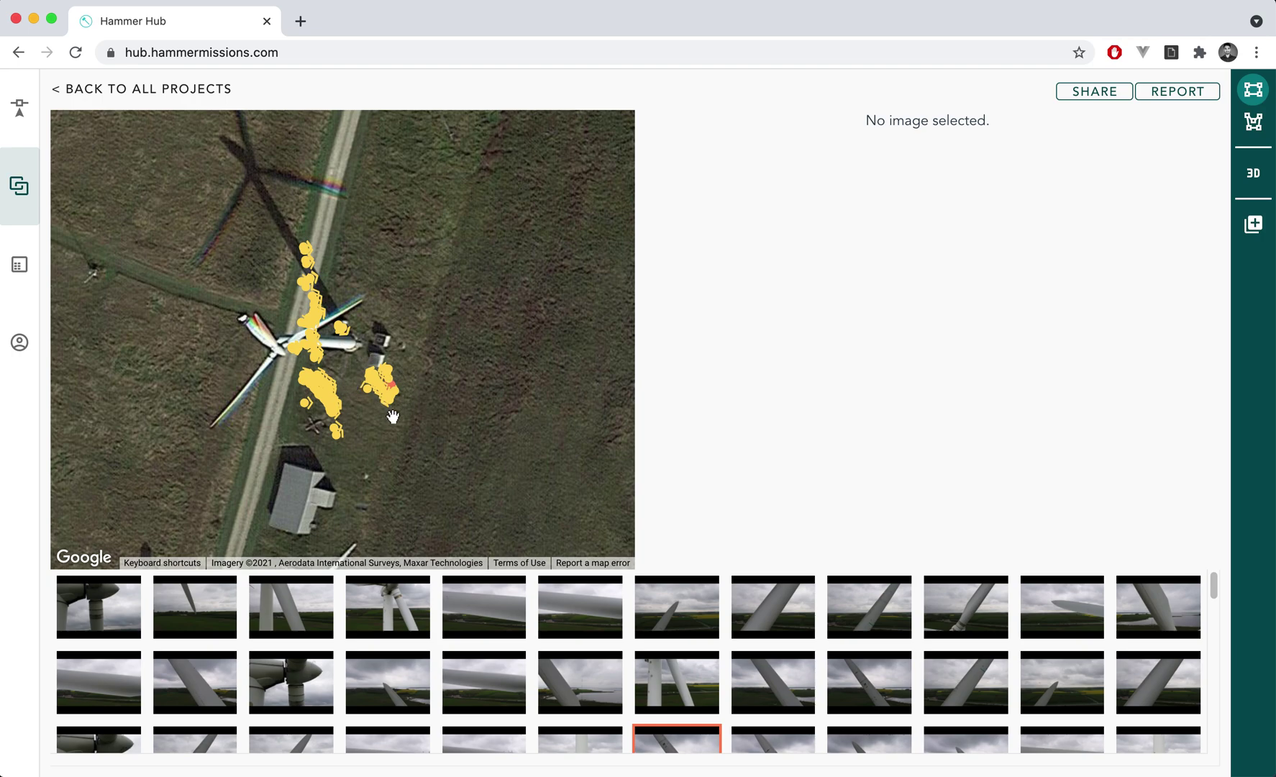
scroll(396, 379, up, 3)
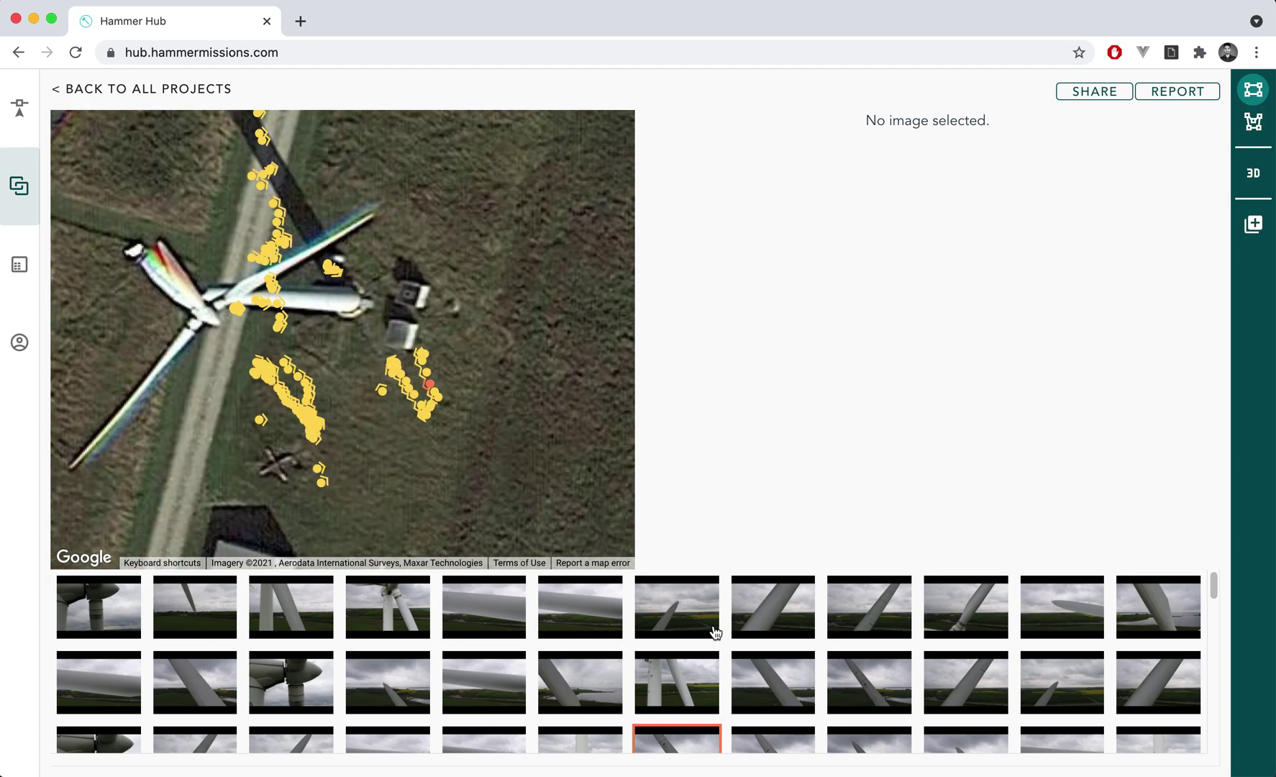
scroll(626, 623, down, 5)
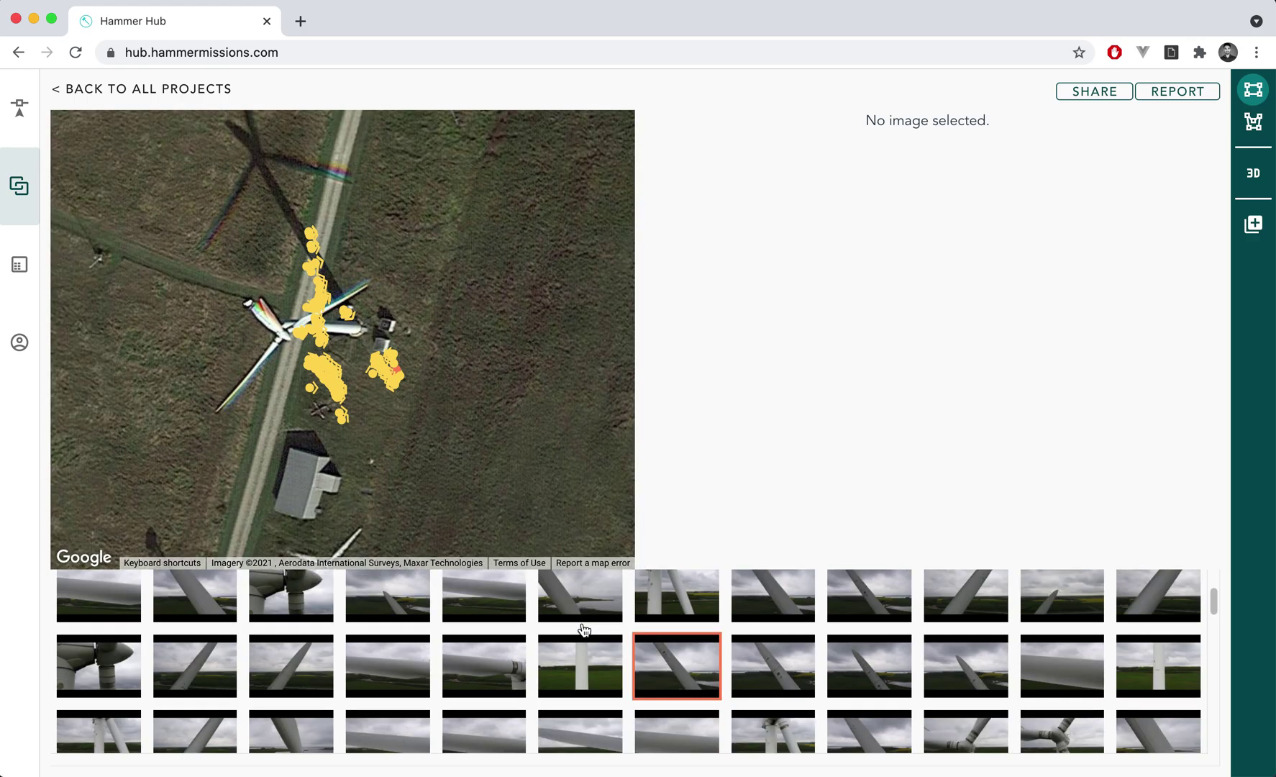
scroll(591, 629, down, 5)
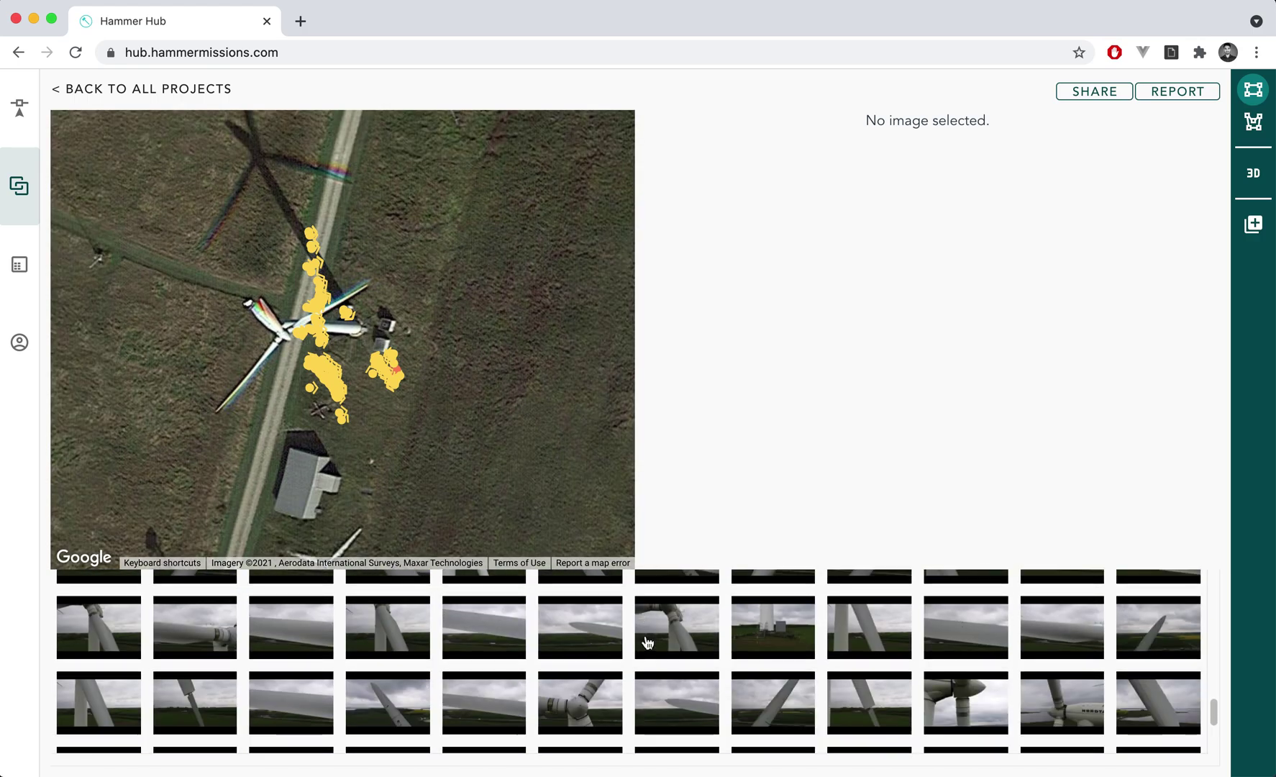
scroll(646, 641, up, 10)
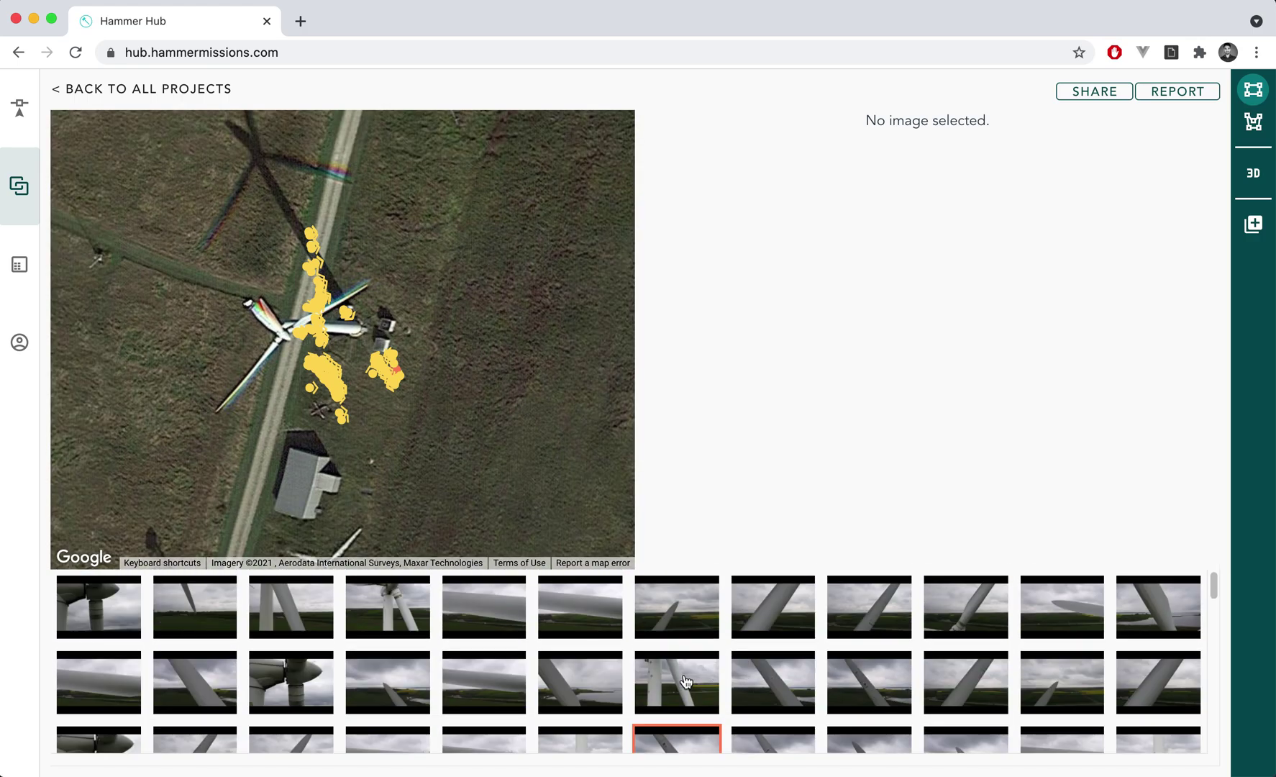
scroll(674, 678, down, 1)
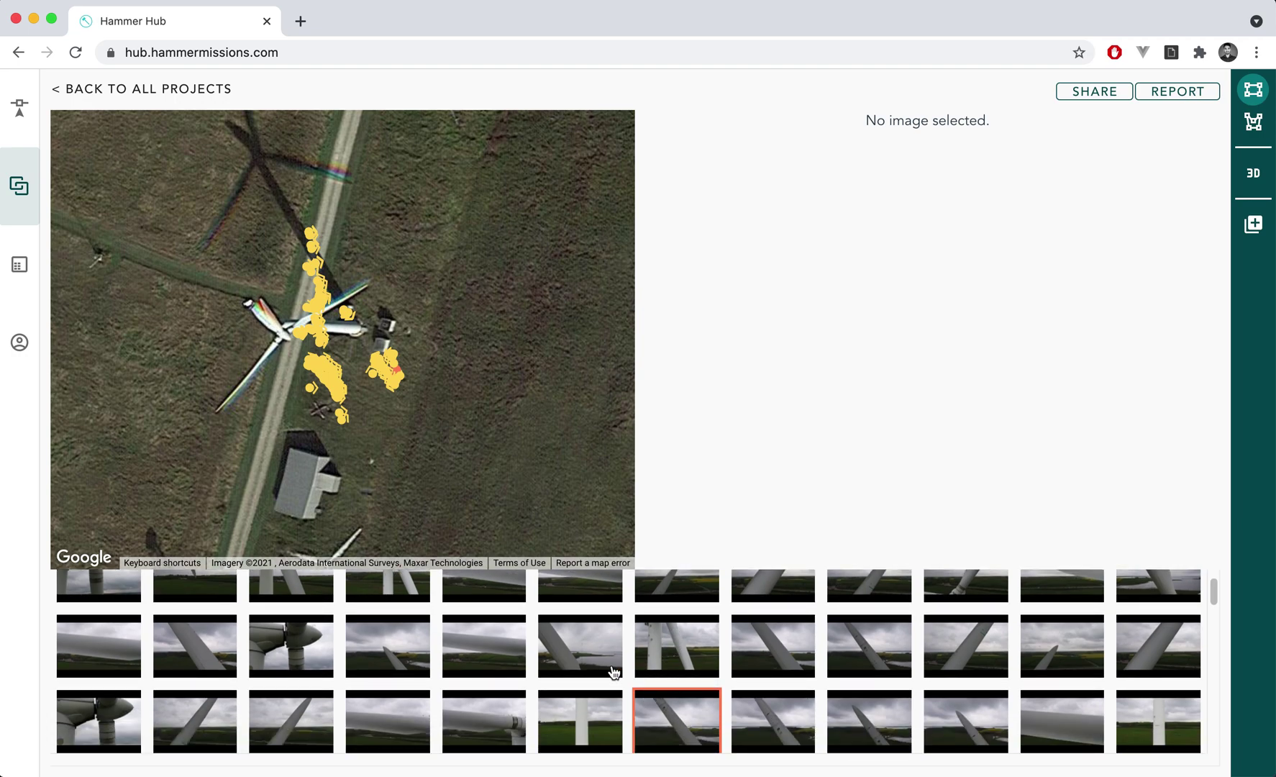
- Open the blade image with the shoreline and mast behind it and draw a rectangle annotation around the dark spot on the blade's edge
click(615, 672)
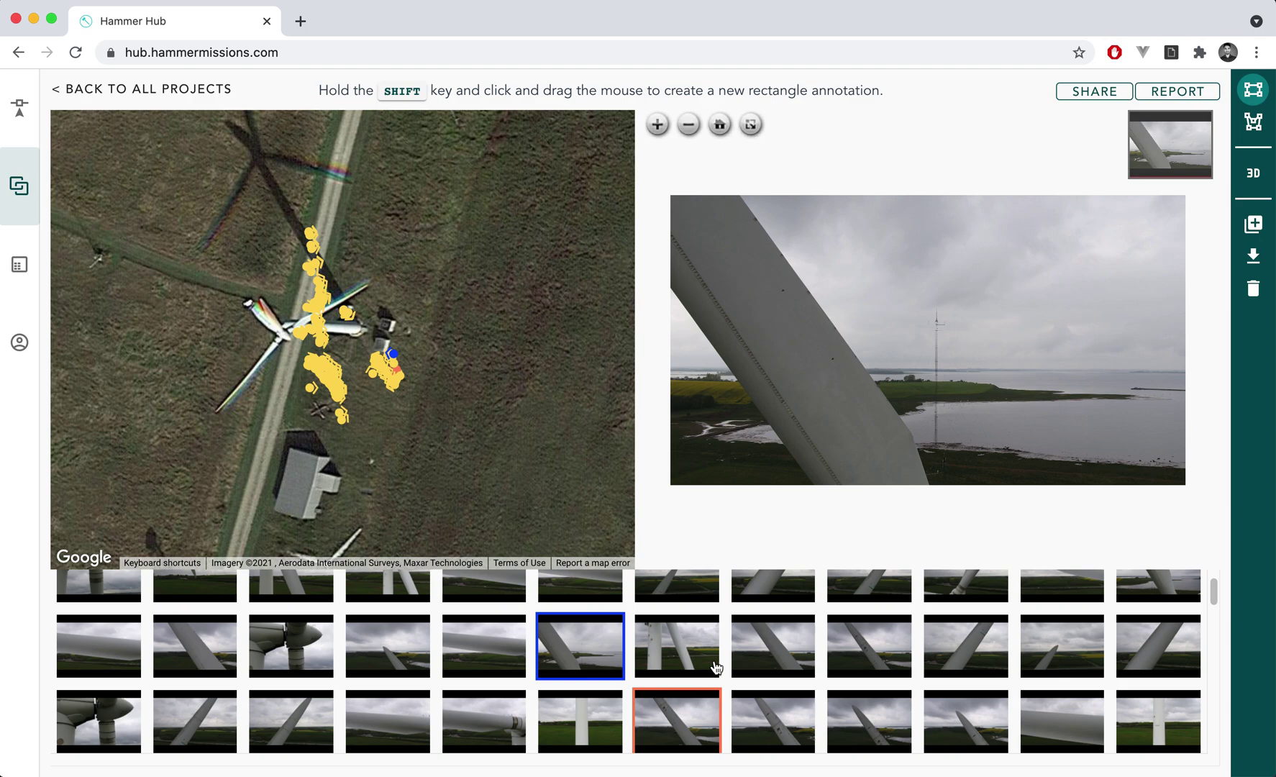
scroll(847, 403, up, 3)
scroll(816, 266, up, 2)
scroll(878, 359, up, 2)
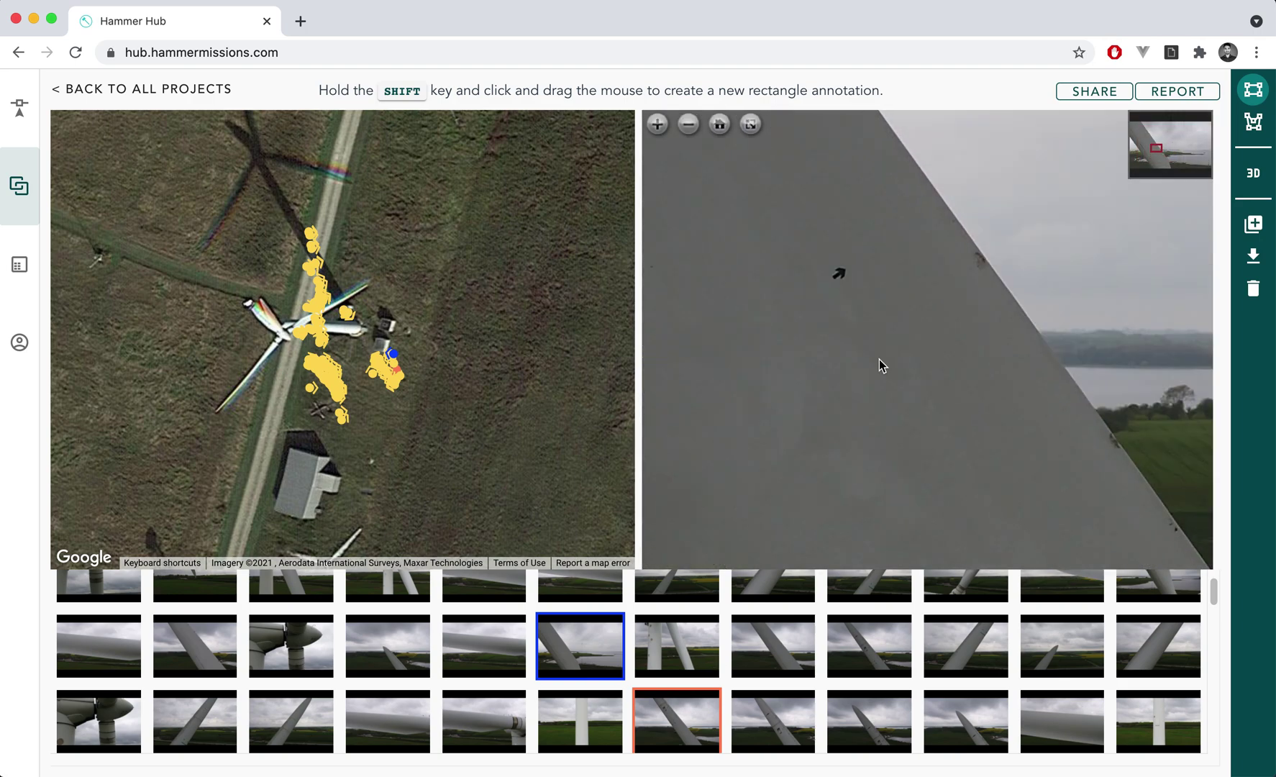
scroll(863, 297, up, 2)
mouse_move(1008, 328)
mouse_down()
mouse_move(781, 338)
mouse_move(958, 338)
mouse_up()
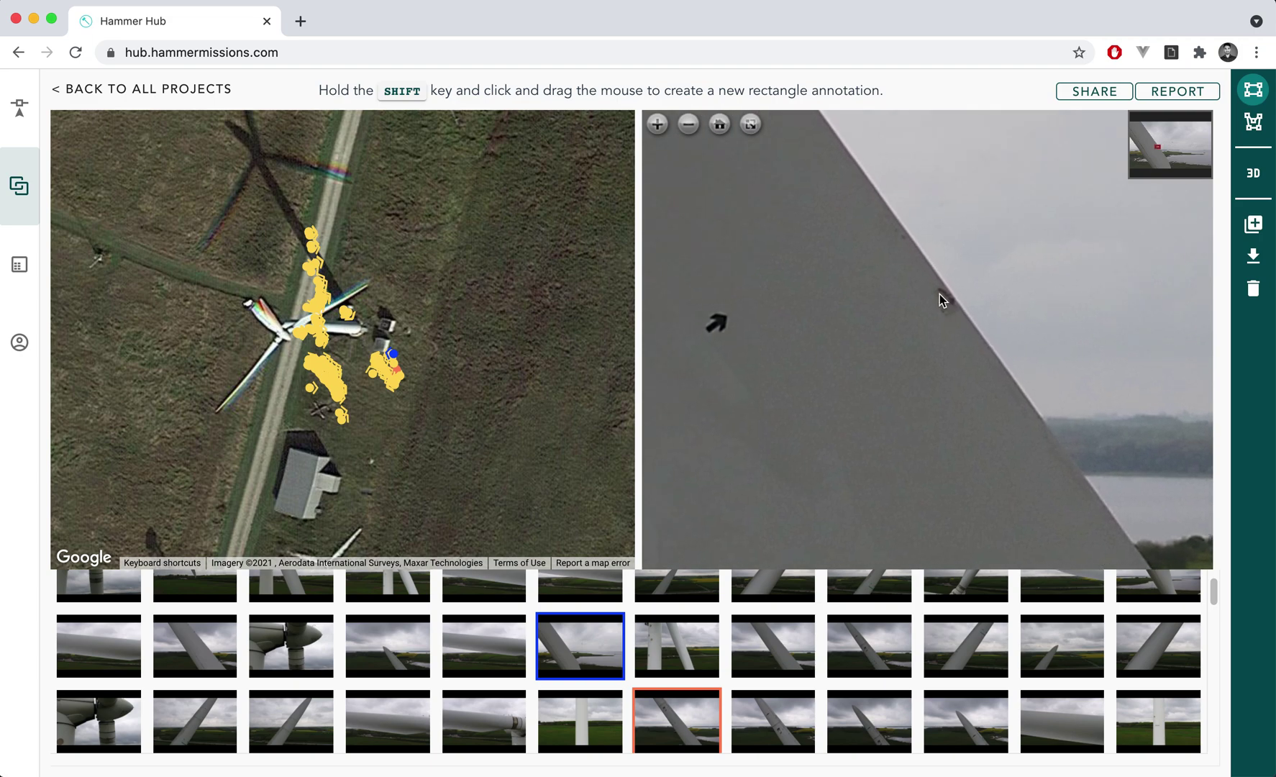
shift+drag(930, 281, 978, 331)
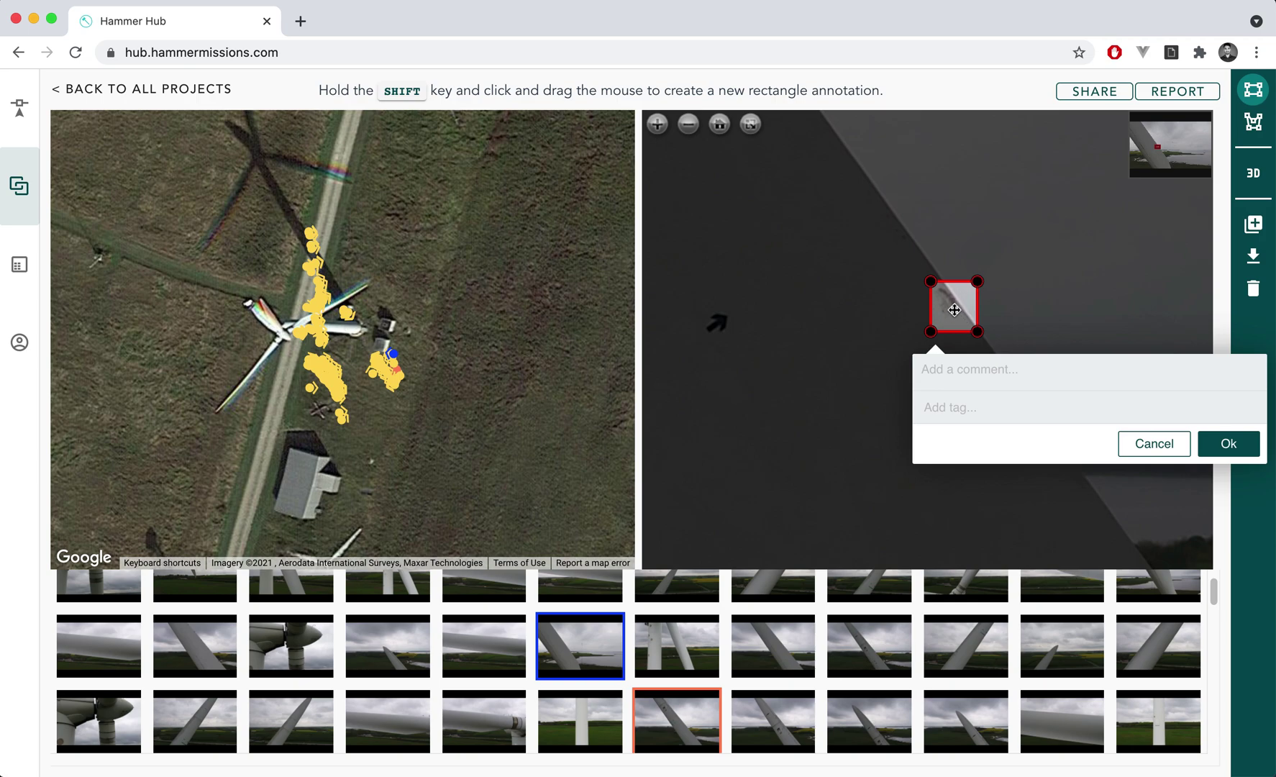
- Give the blade-edge annotation the comment "defect identified" and the tag "mild", and save it
click(978, 374)
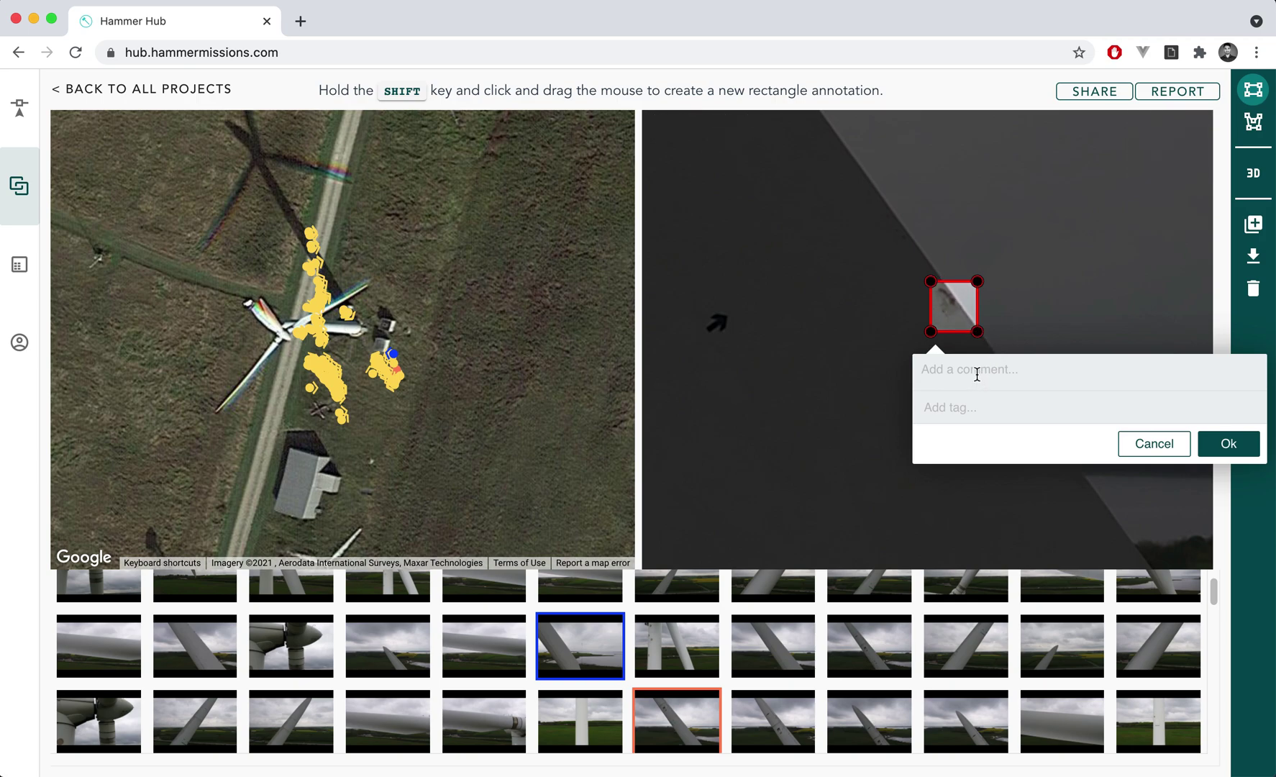
text(de)
text(mild)
key(Return)
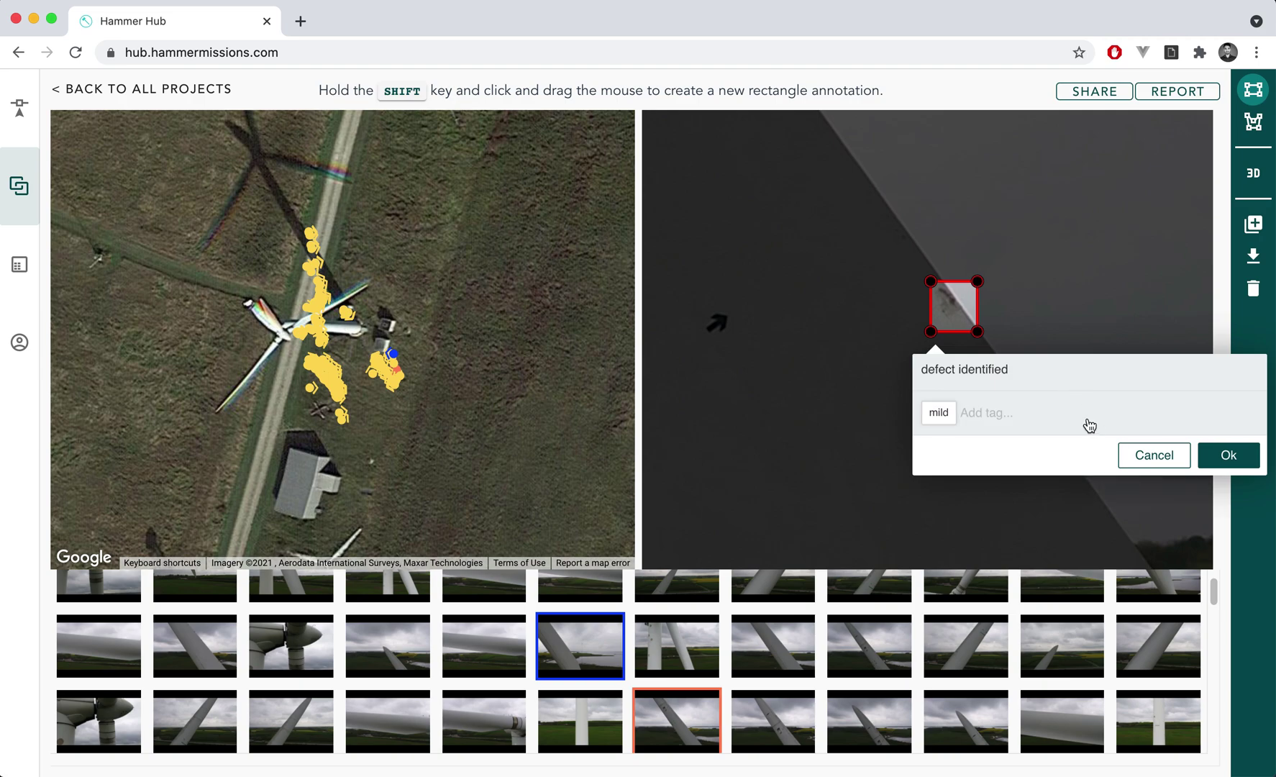
click(1210, 461)
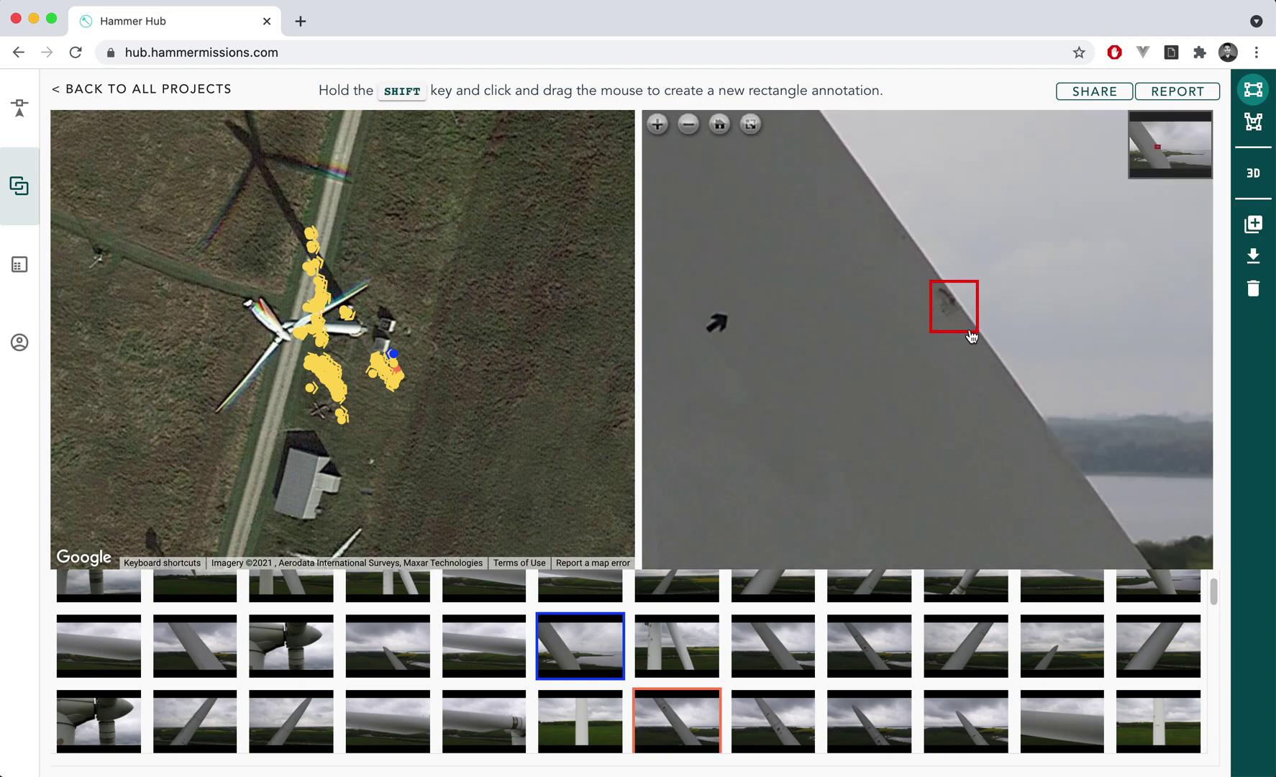
- Review the newly annotated image, an unannotated blade image and the annotated image with green marks on the blade
scroll(968, 362, down, 5)
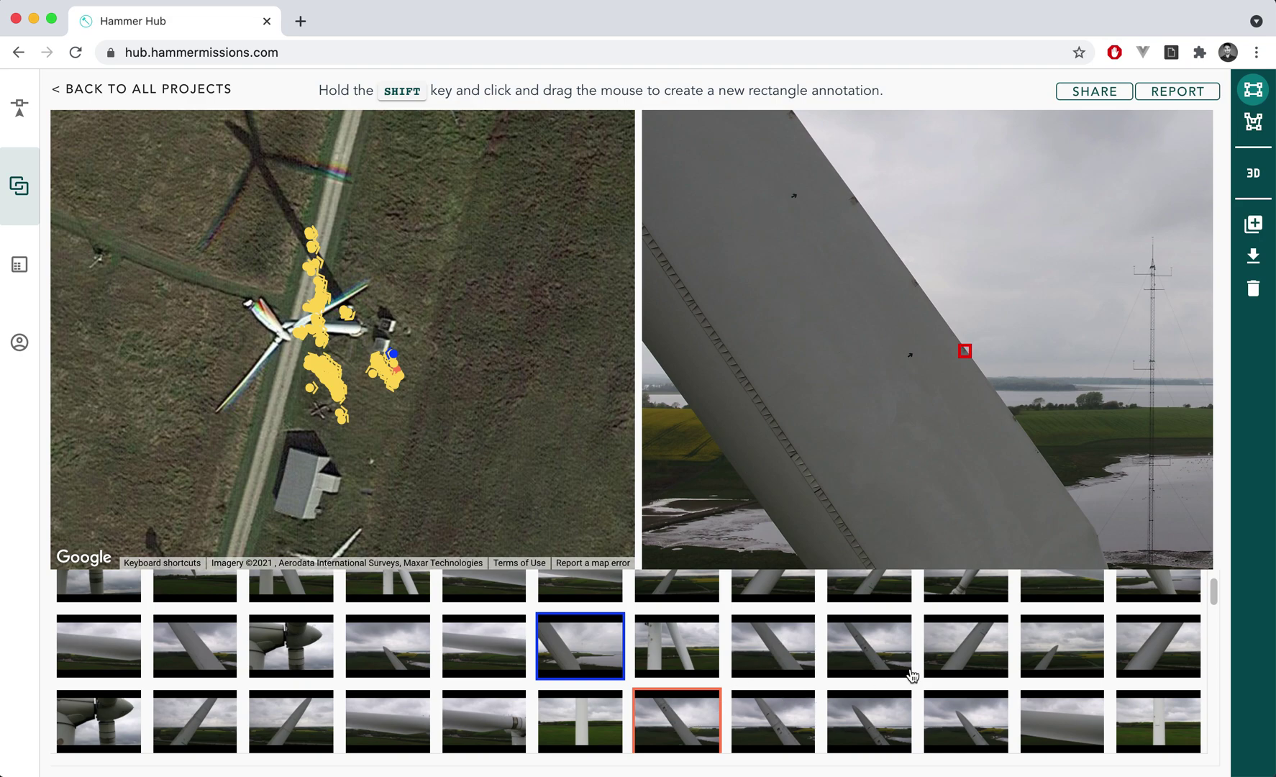
click(966, 662)
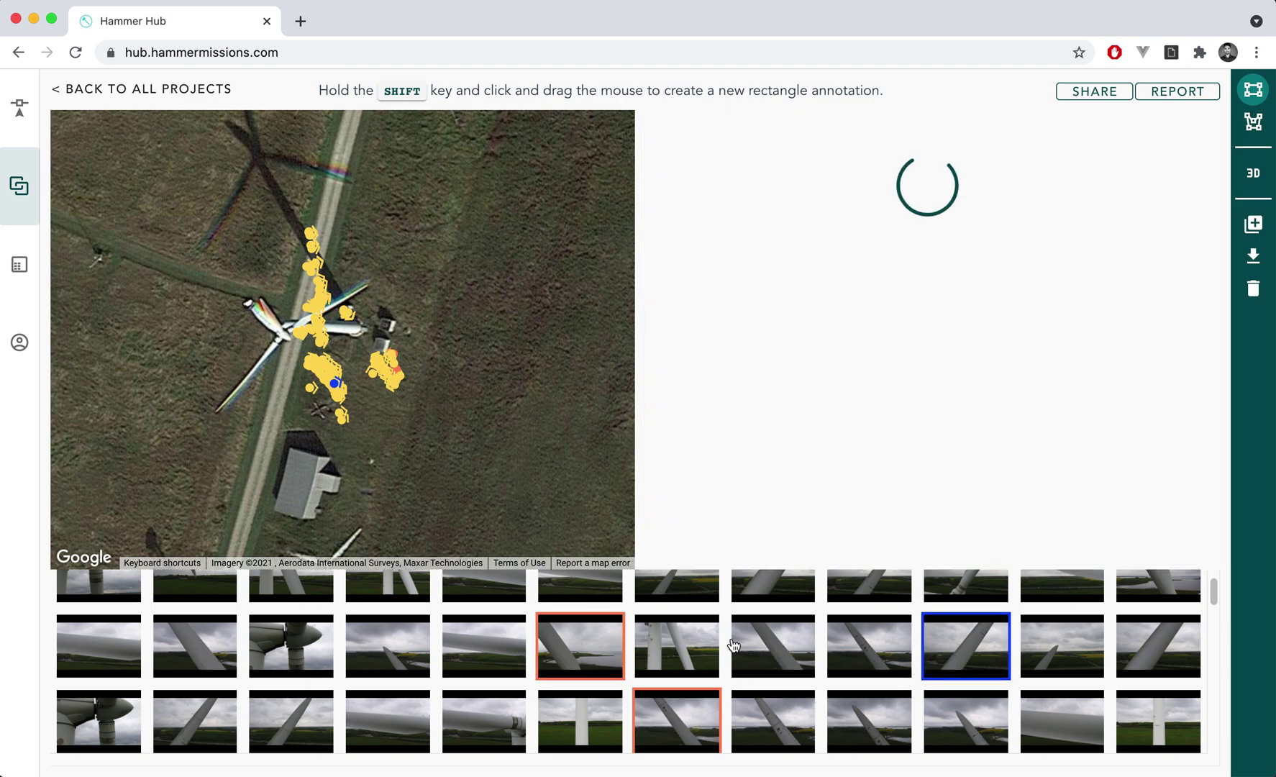
click(564, 636)
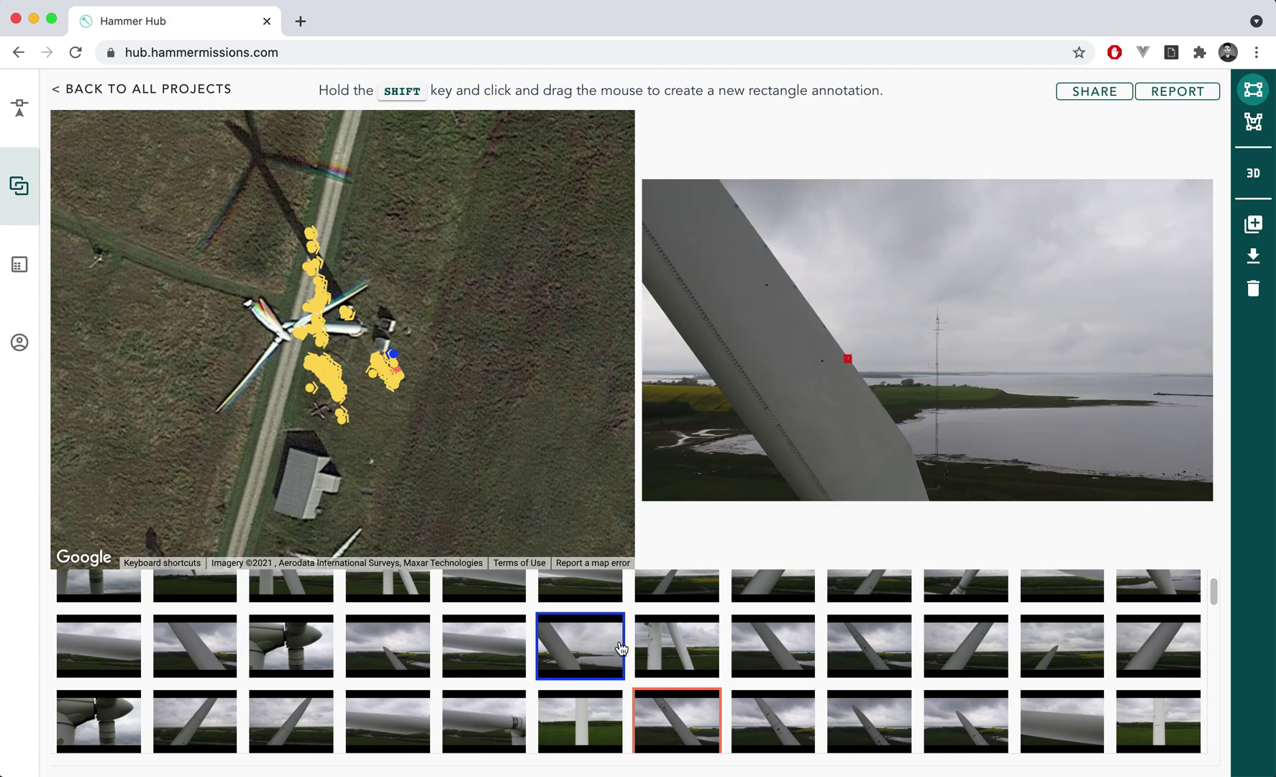
click(696, 719)
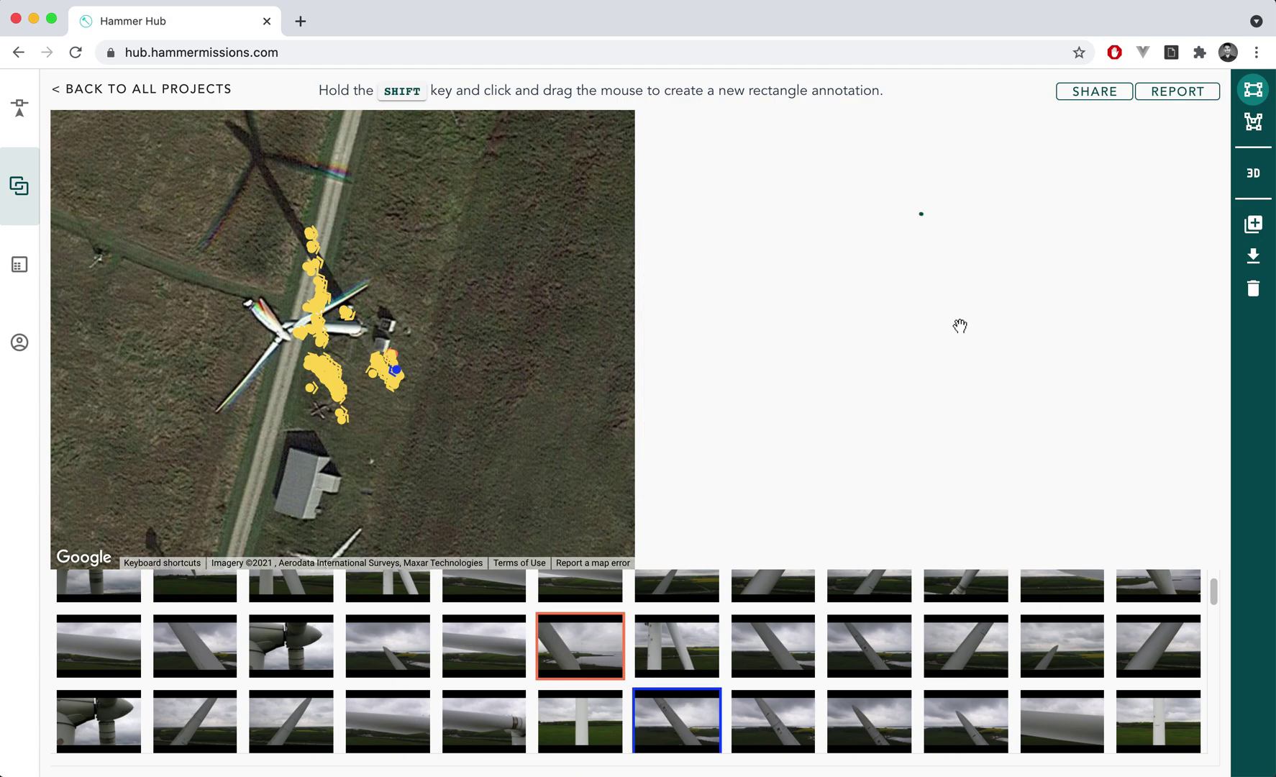
scroll(926, 367, up, 3)
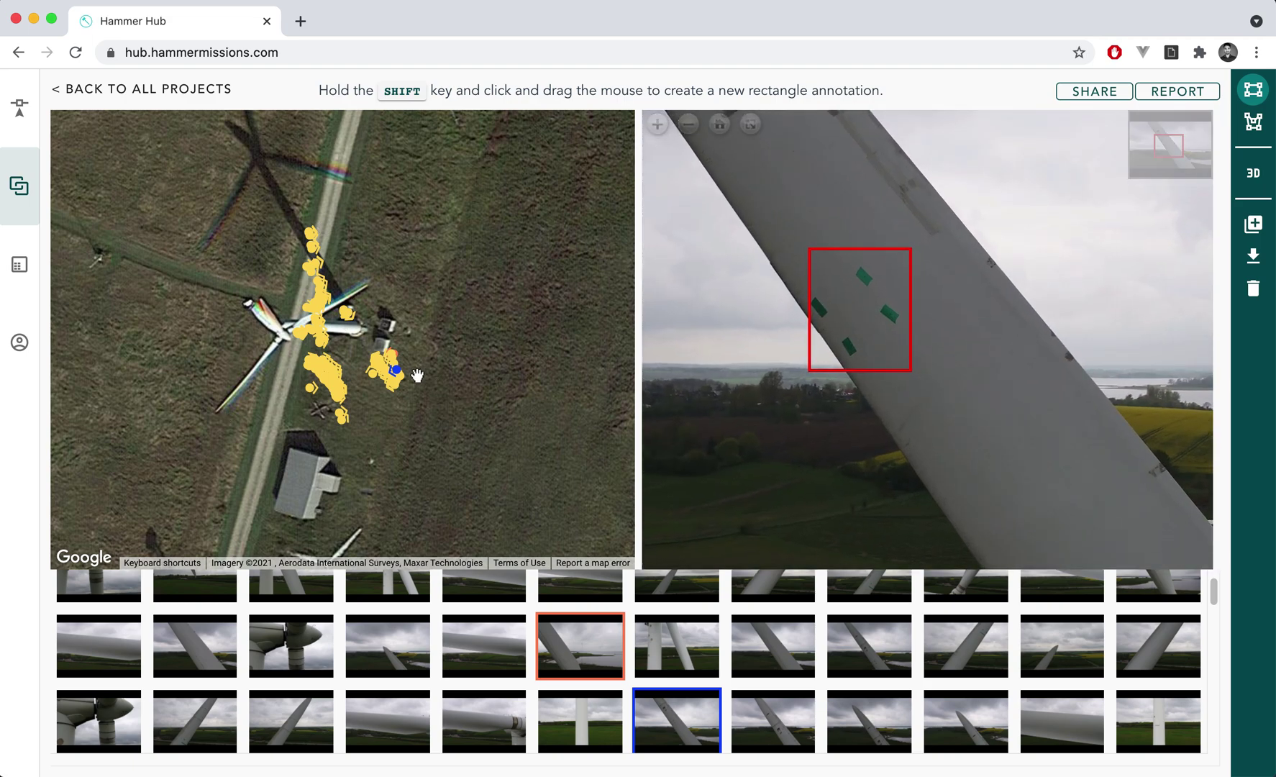
- Examine the image locations around the turbine on the satellite map and look through the image thumbnails
scroll(415, 377, up, 2)
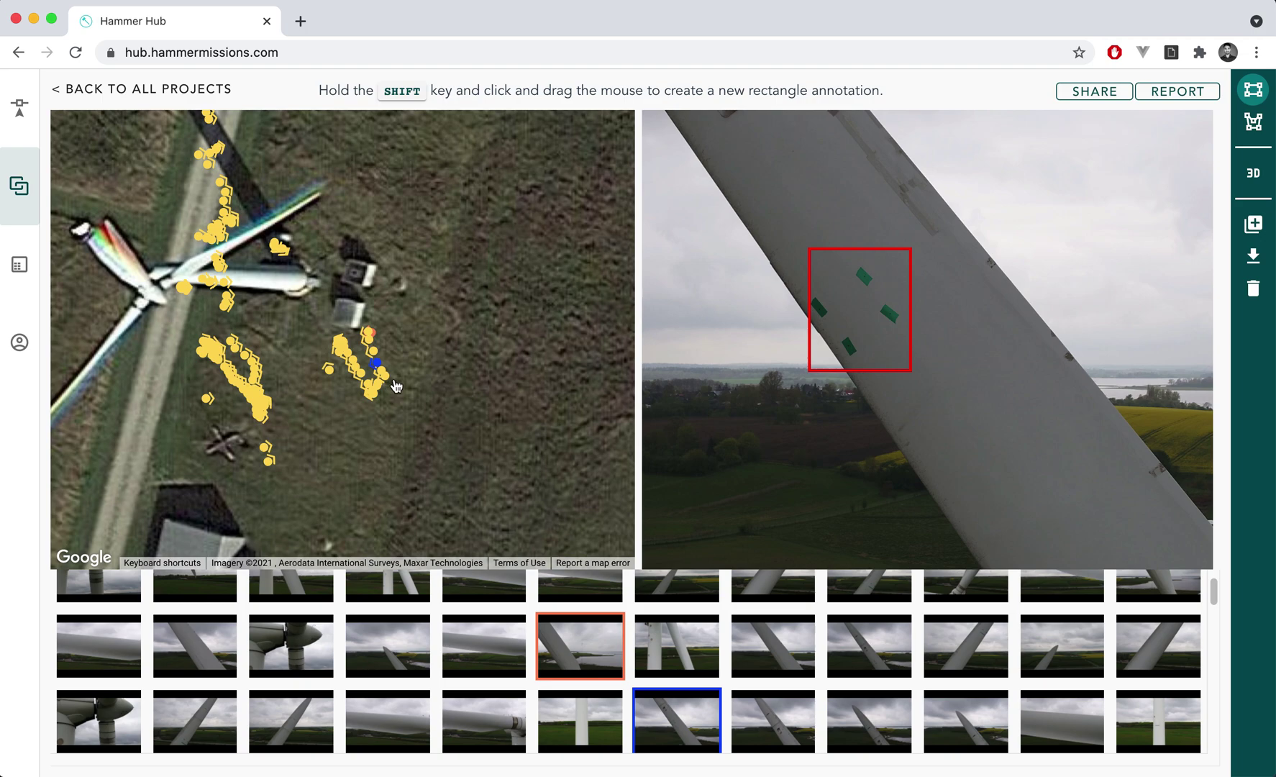
drag(425, 366, 478, 345)
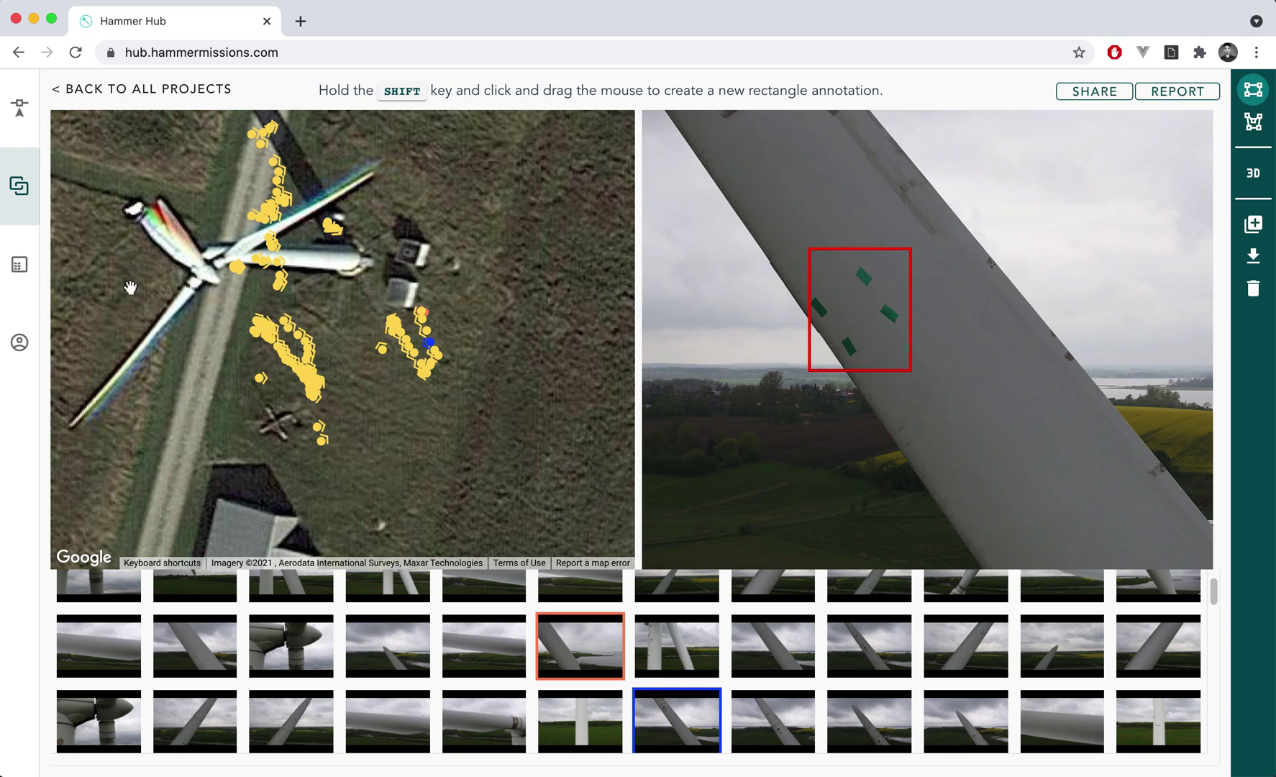
drag(405, 431, 435, 460)
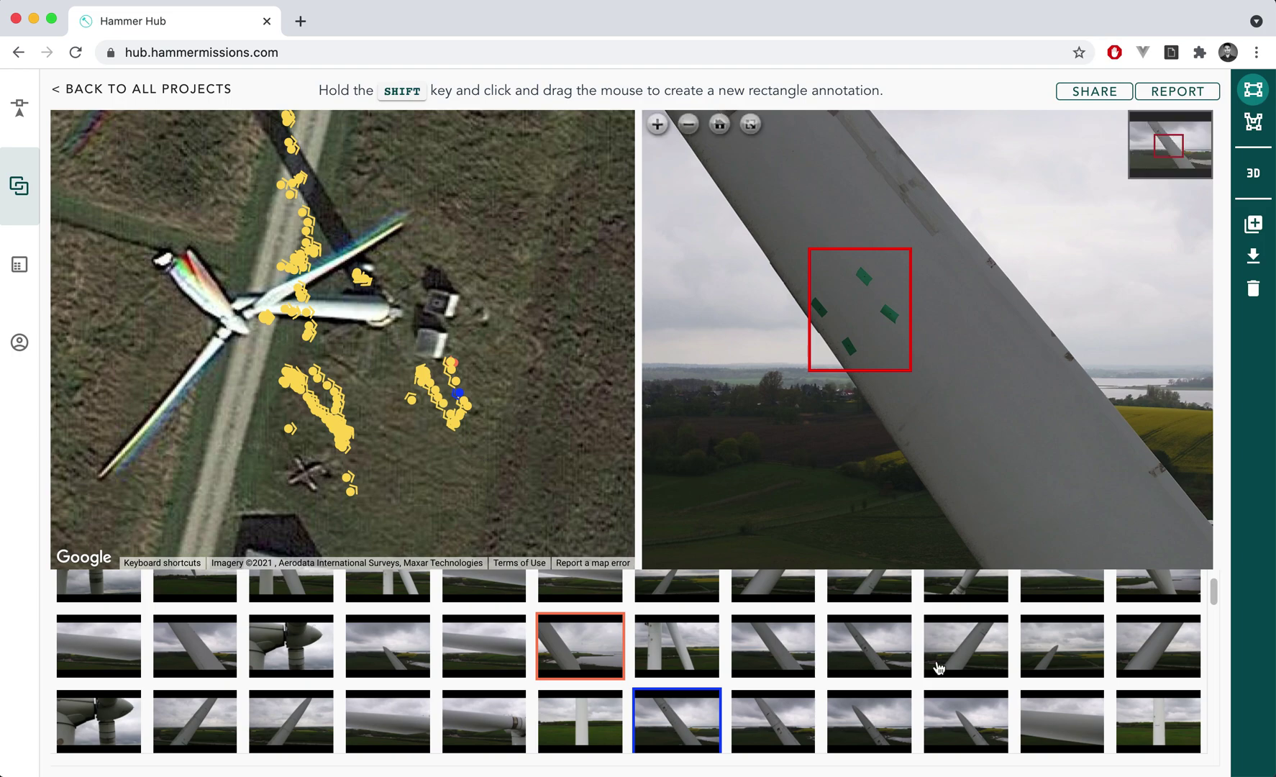
scroll(716, 623, down, 2)
scroll(716, 625, up, 3)
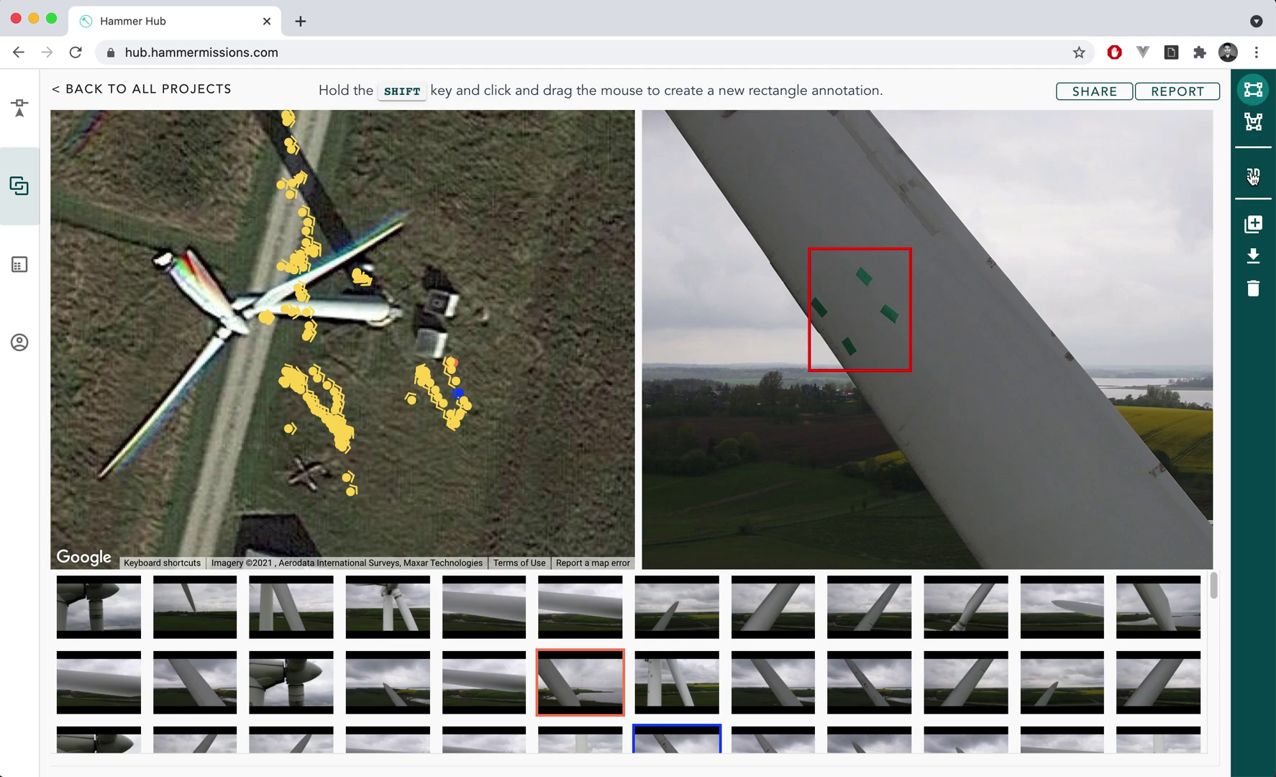
- Switch the map to 3D and examine the image positions around the turbine in full screen, from different angles and distances
click(1252, 175)
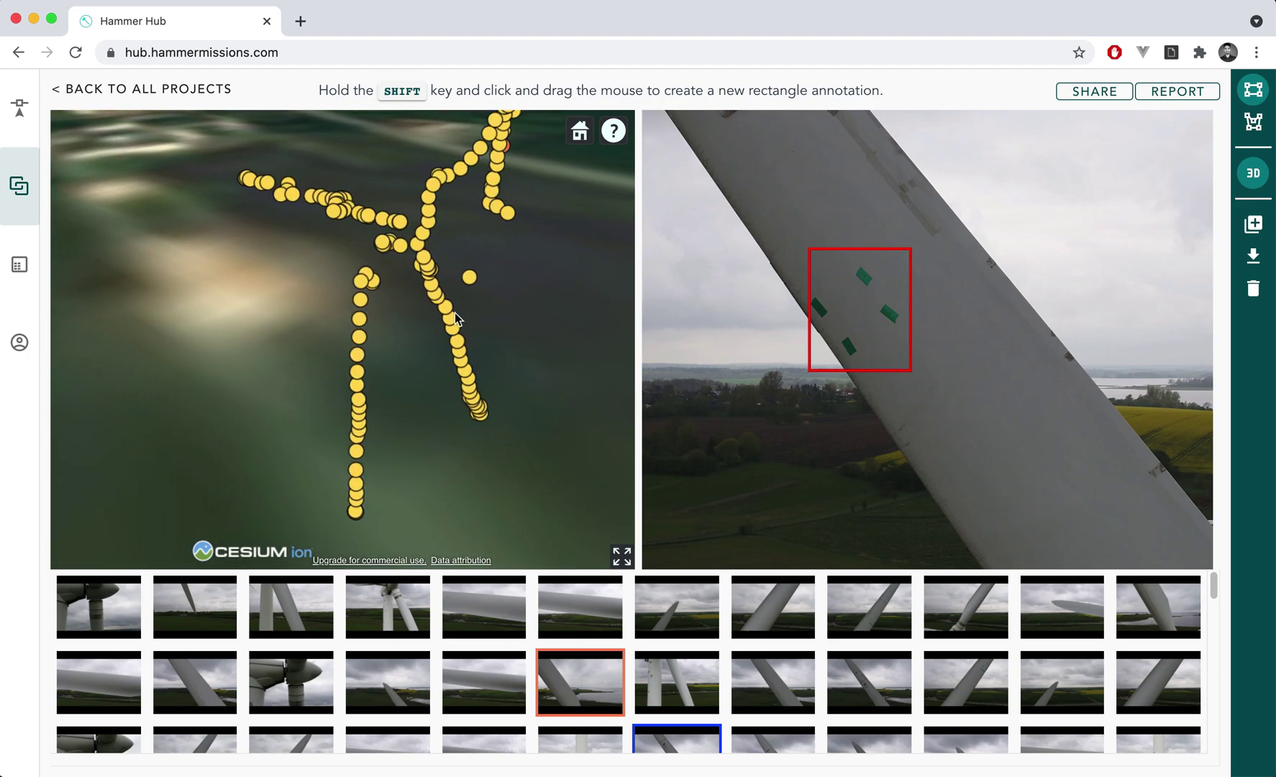
click(621, 557)
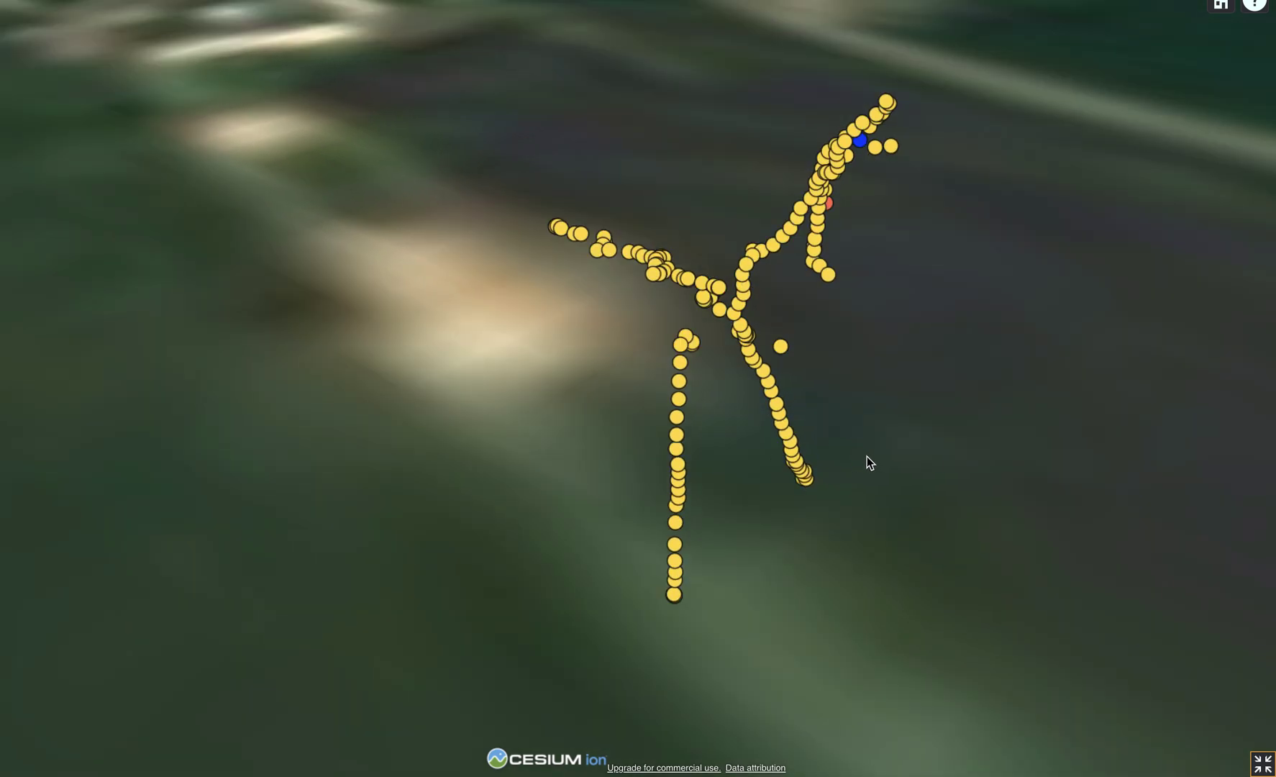
mouse_move(846, 457)
middle_down()
mouse_move(760, 422)
mouse_move(588, 392)
mouse_move(850, 403)
middle_up()
mouse_move(1071, 393)
mouse_down()
mouse_move(978, 285)
mouse_move(908, 310)
mouse_move(900, 347)
mouse_move(963, 275)
mouse_up()
scroll(963, 281, down, 3)
scroll(957, 293, up, 5)
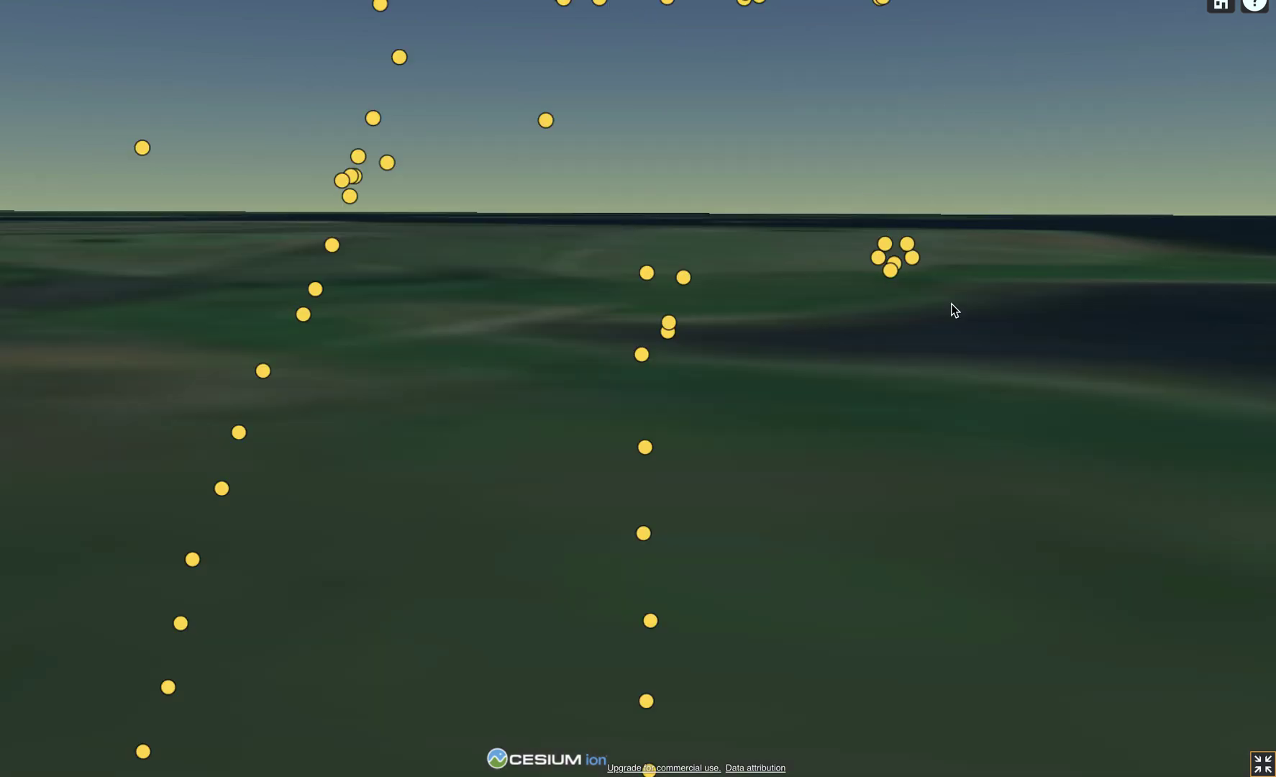
scroll(959, 292, down, 3)
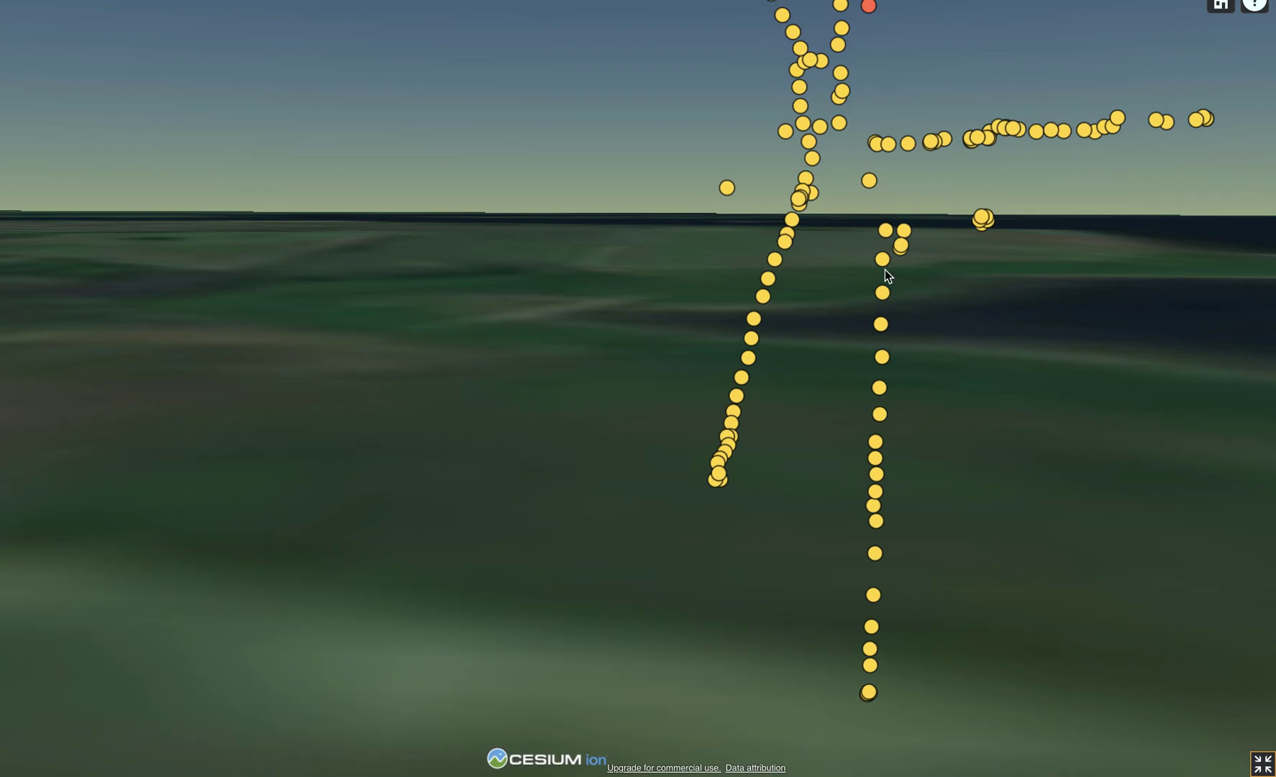
scroll(884, 269, down, 3)
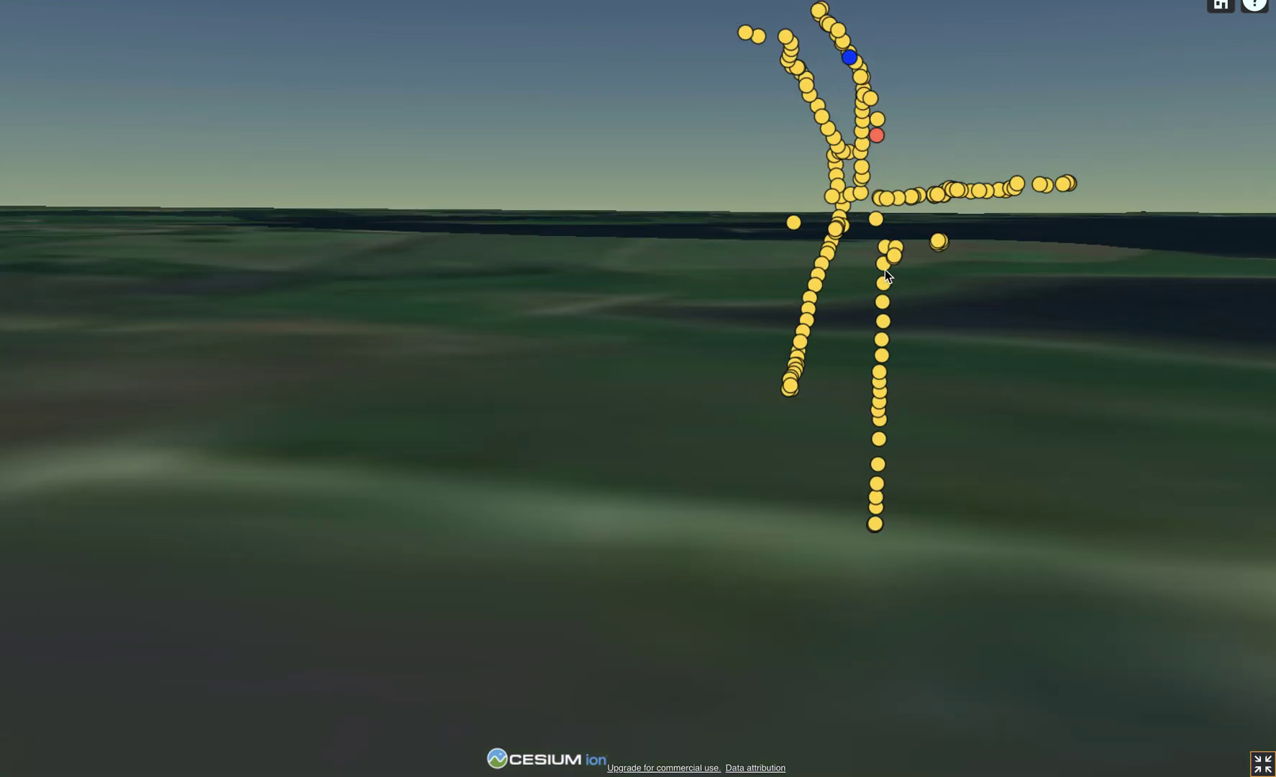
drag(924, 283, 904, 284)
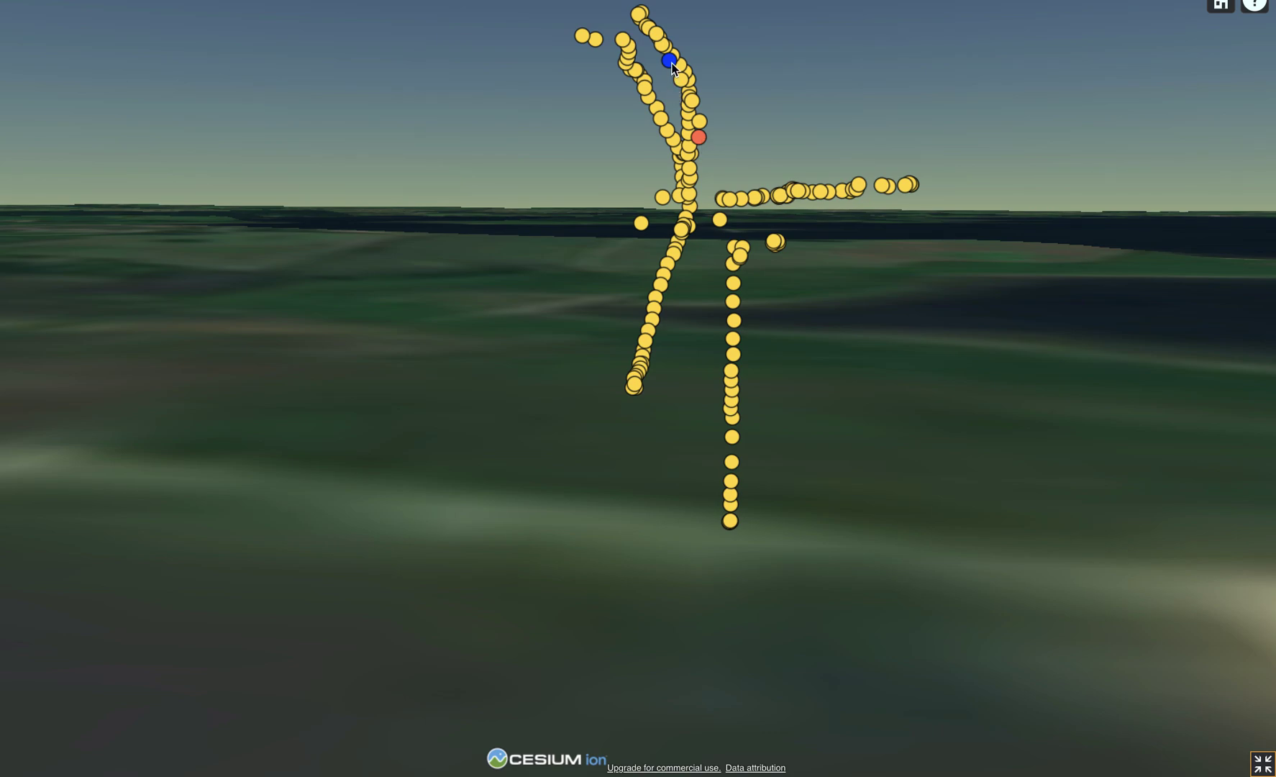
click(1260, 767)
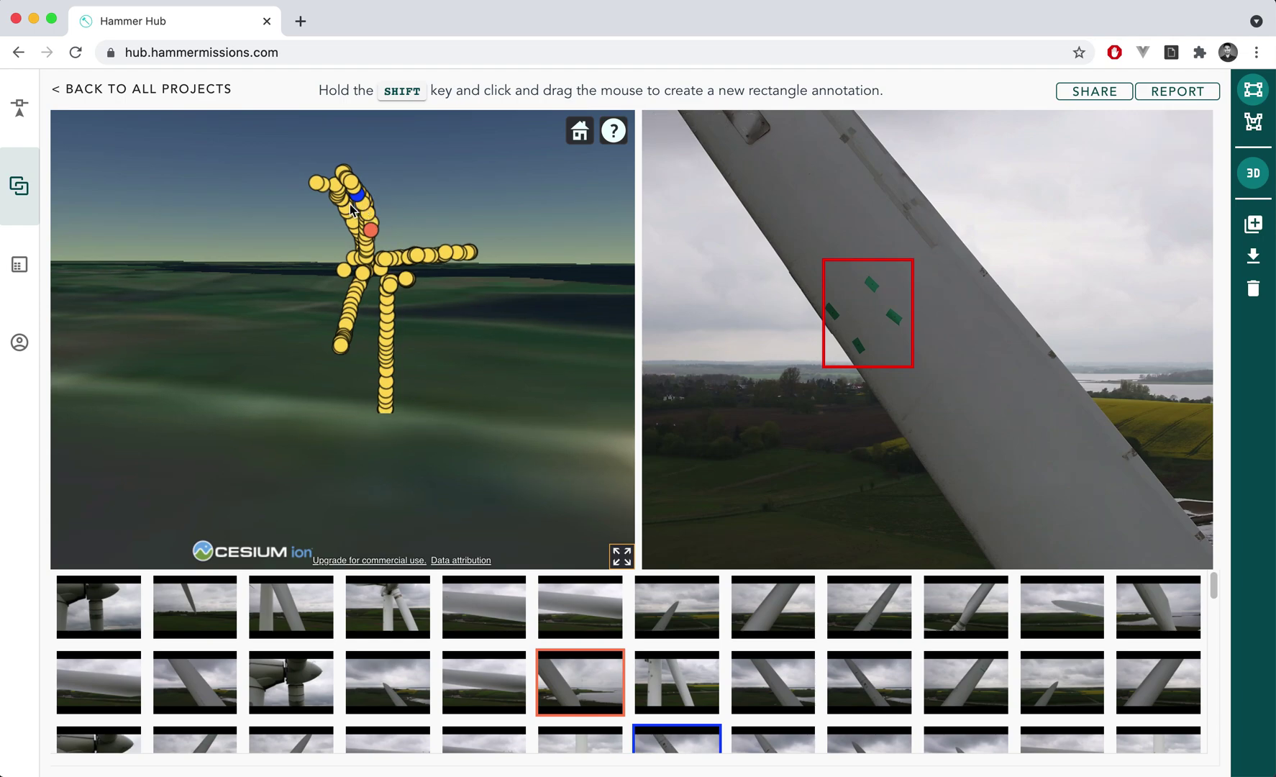
- Open the annotated image DJI_0713.JPG from its 3D position and inspect the marked defect up close
scroll(352, 208, up, 2)
scroll(359, 208, up, 3)
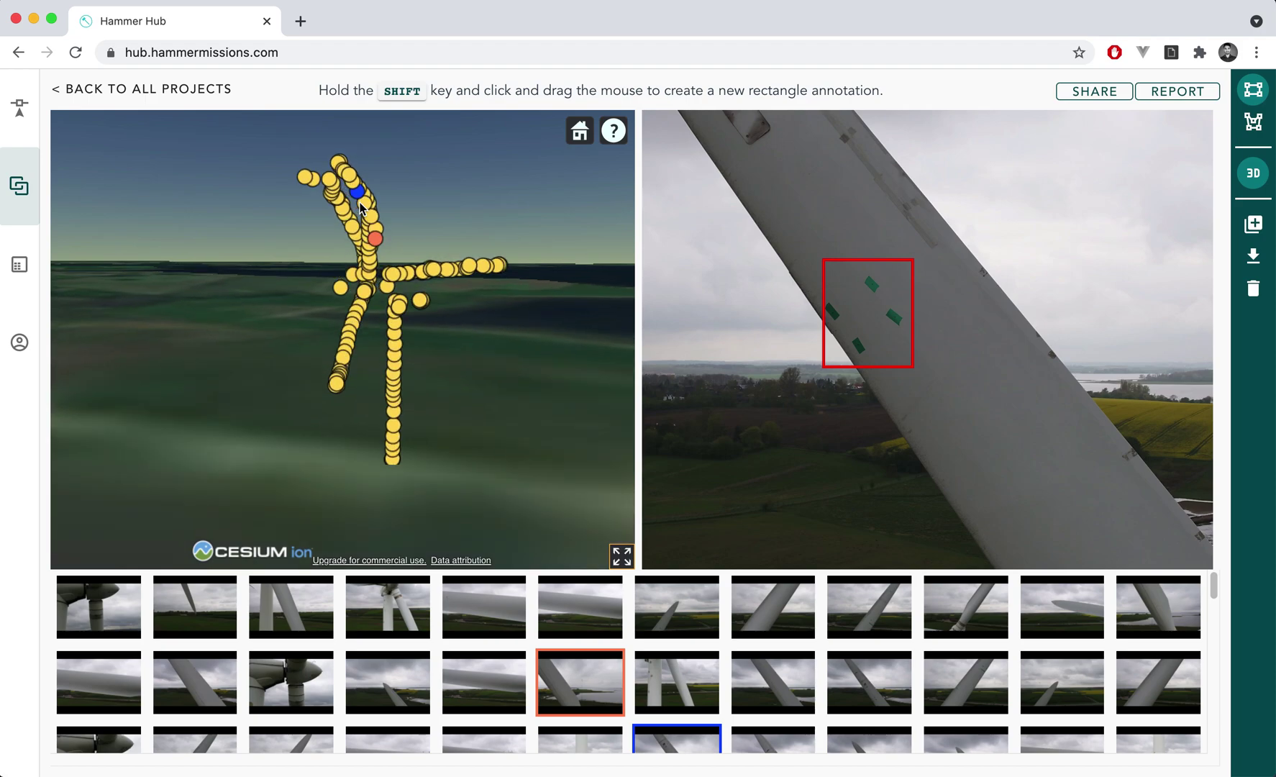
click(376, 245)
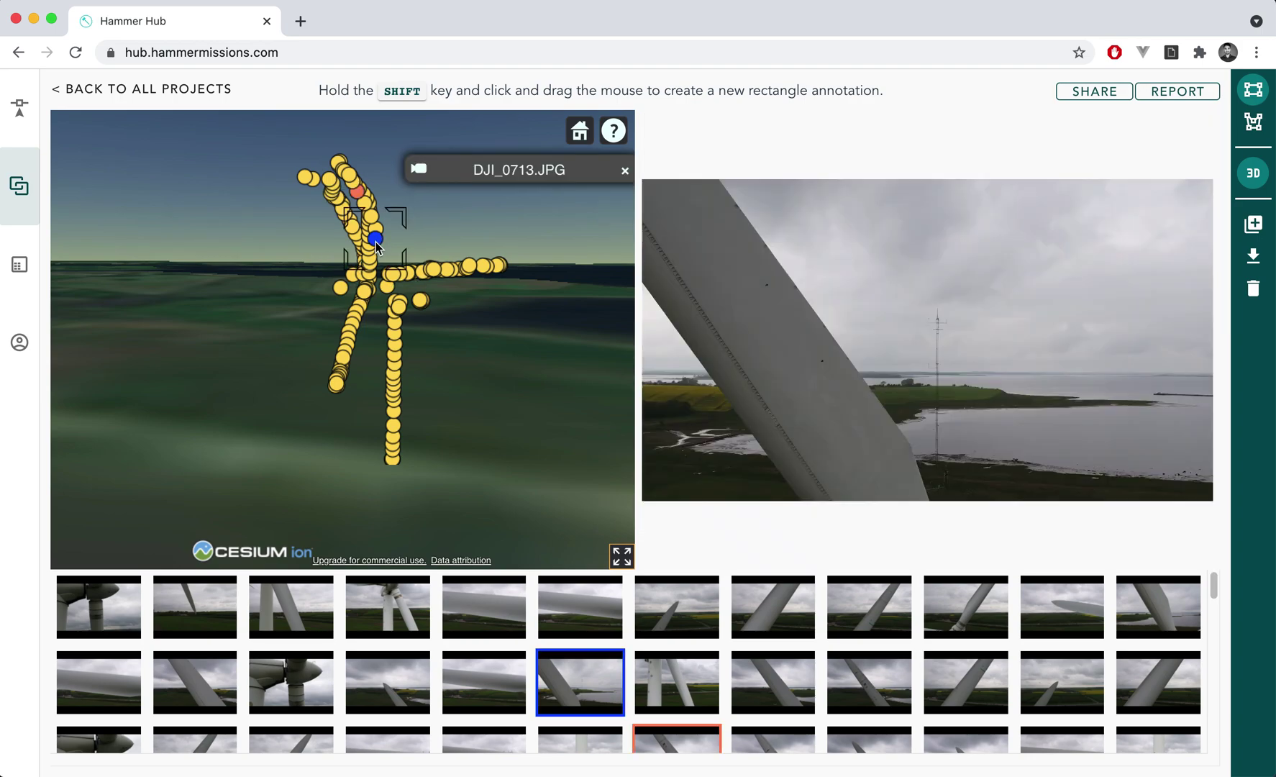
scroll(847, 371, up, 5)
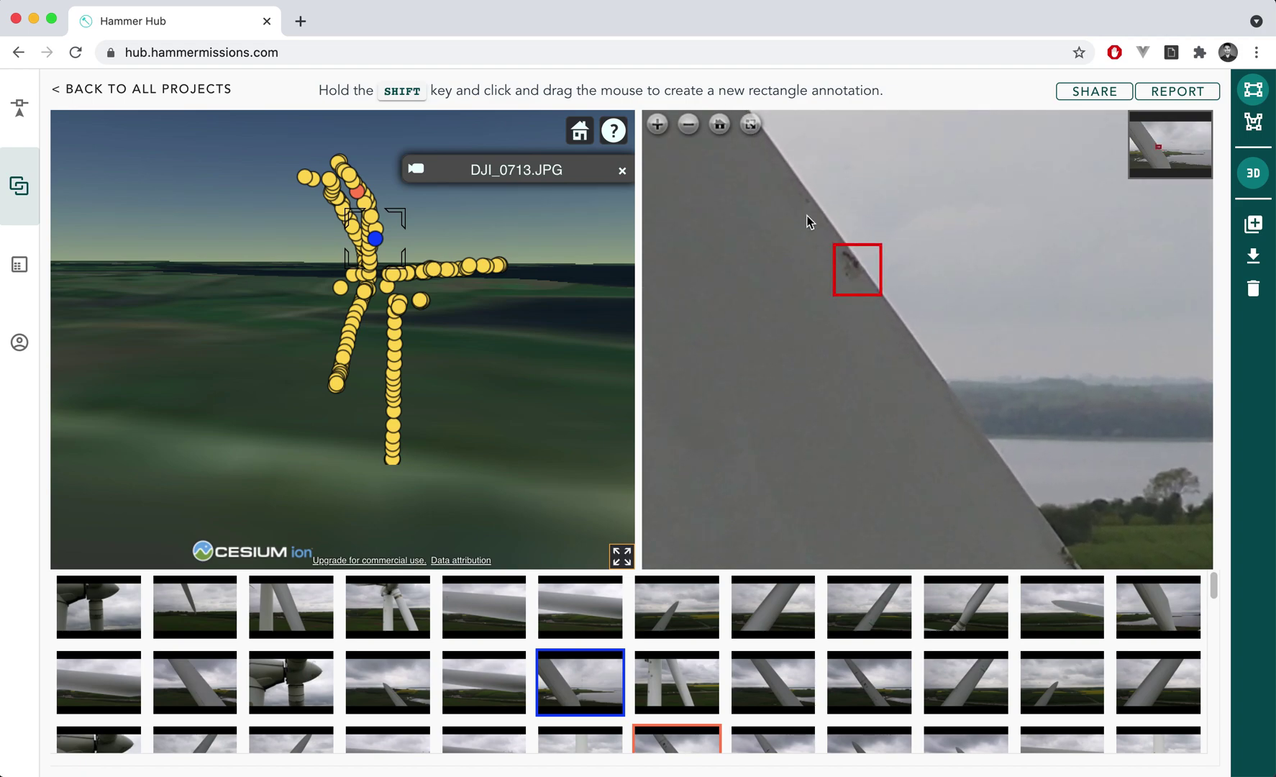
- View images DJI_0603.JPG, DJI_0597.JPG and DJI_0593.JPG from their 3D positions along the downward-pointing blade
click(364, 292)
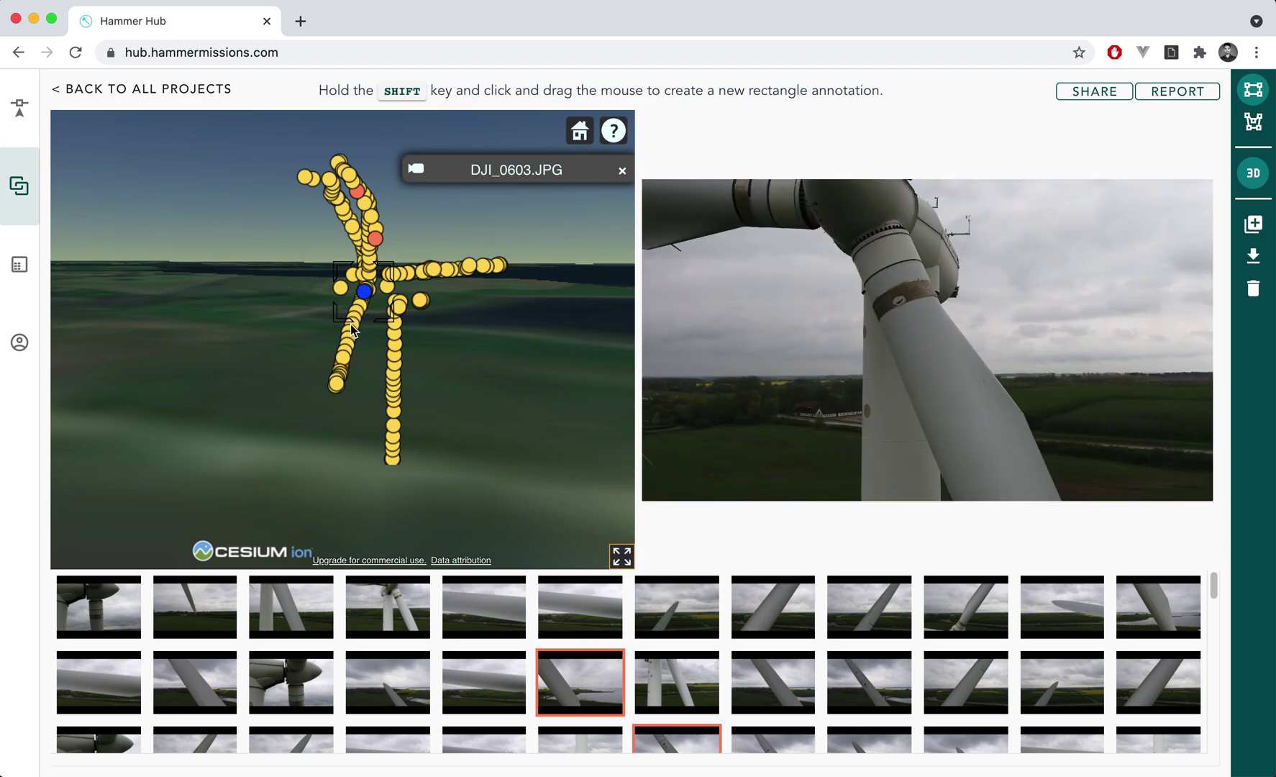
scroll(366, 291, up, 3)
scroll(373, 302, up, 2)
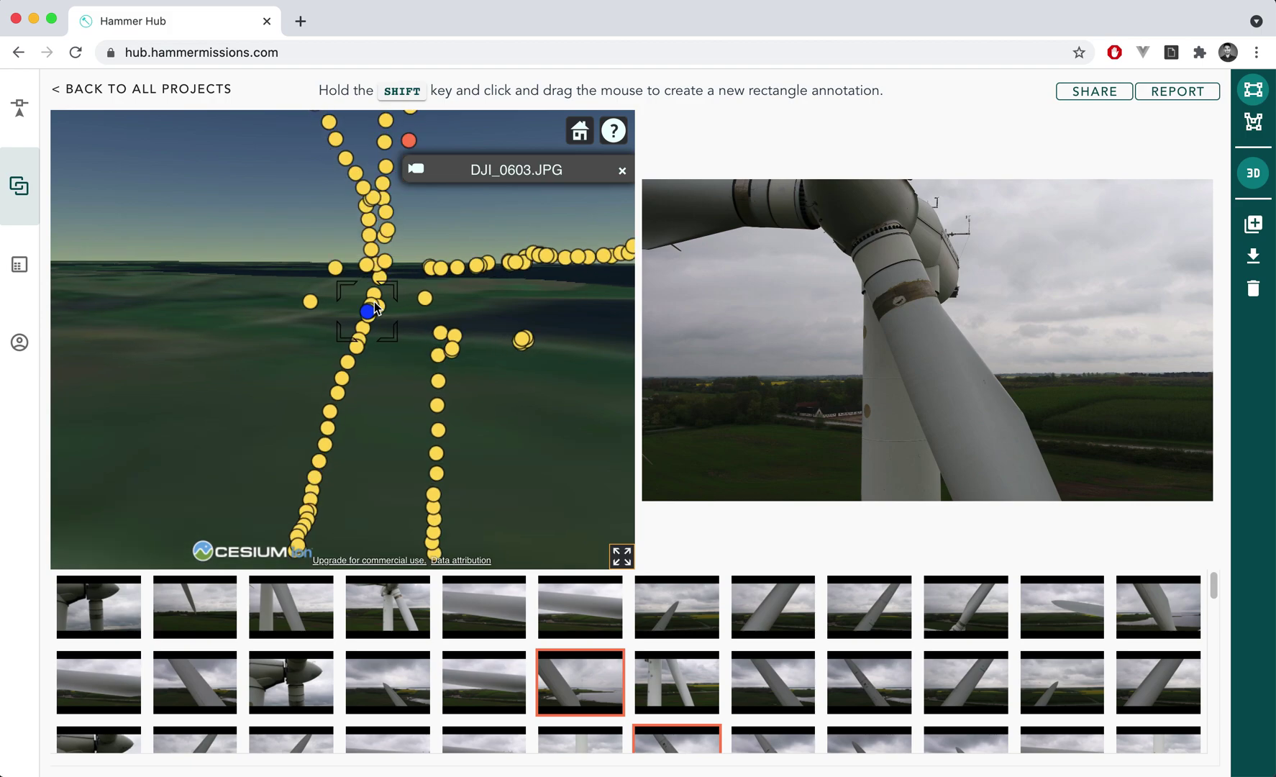
click(357, 347)
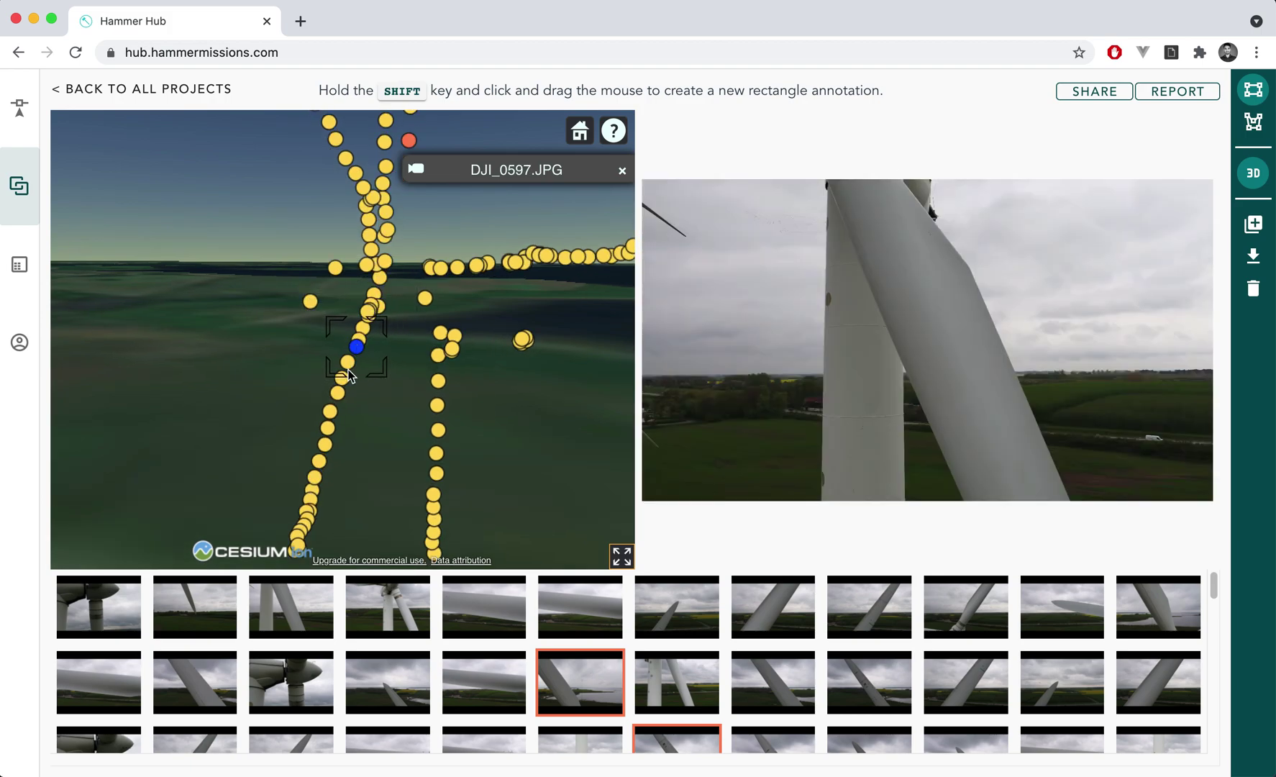
click(329, 412)
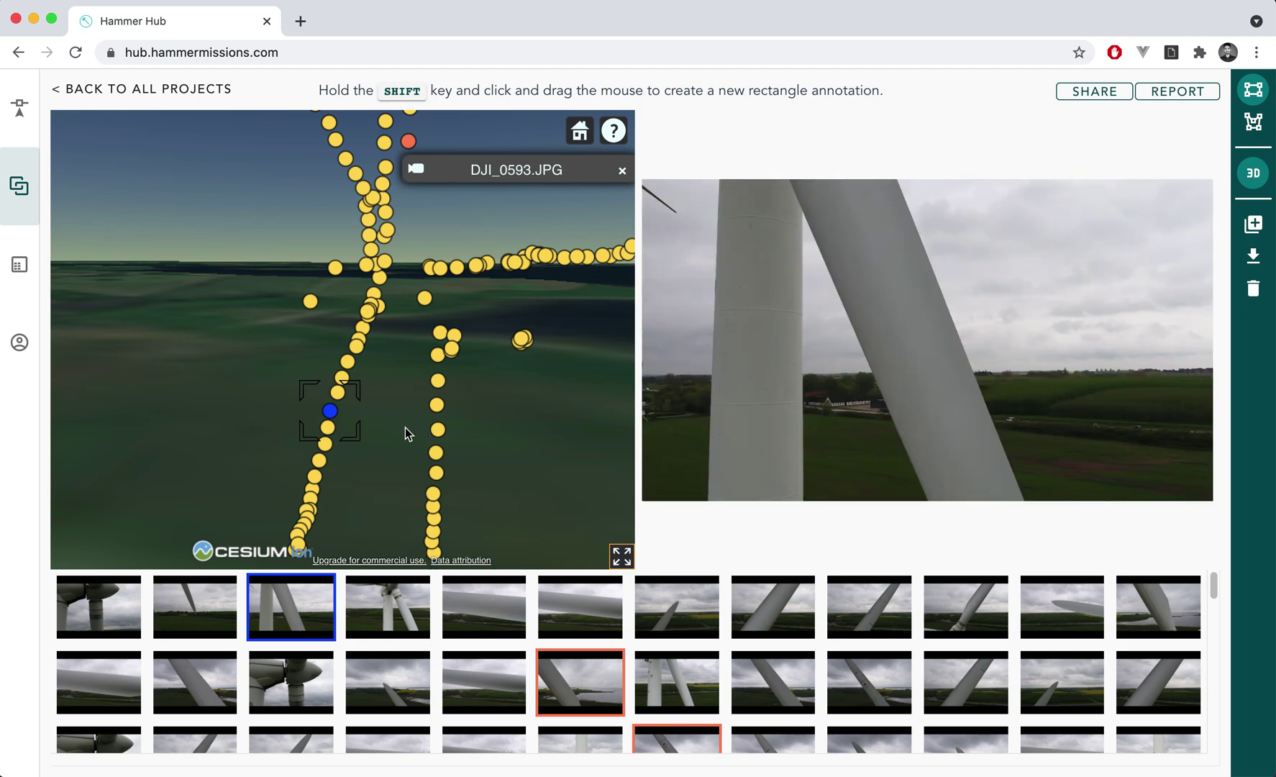
- View the first-row images one after another from the fourth to the tenth thumbnail, and inspect the tenth one's blade root more closely
click(381, 611)
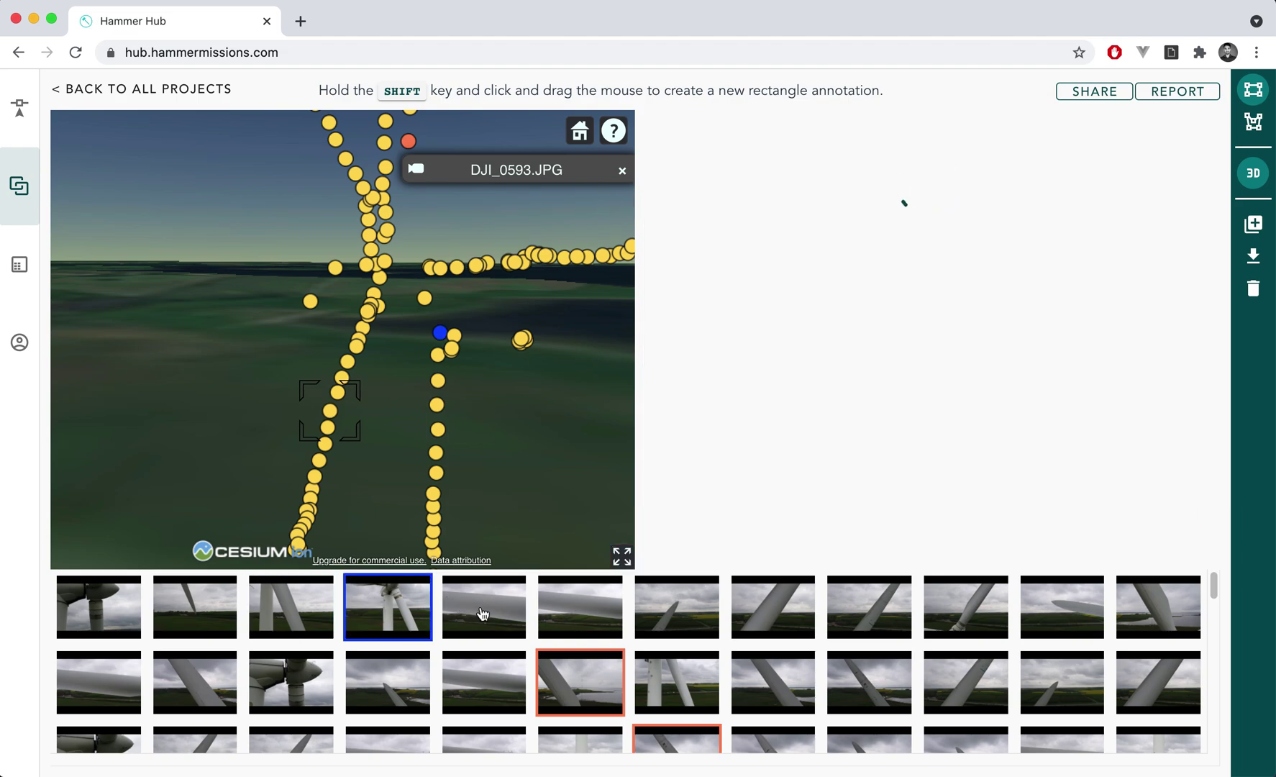
click(483, 613)
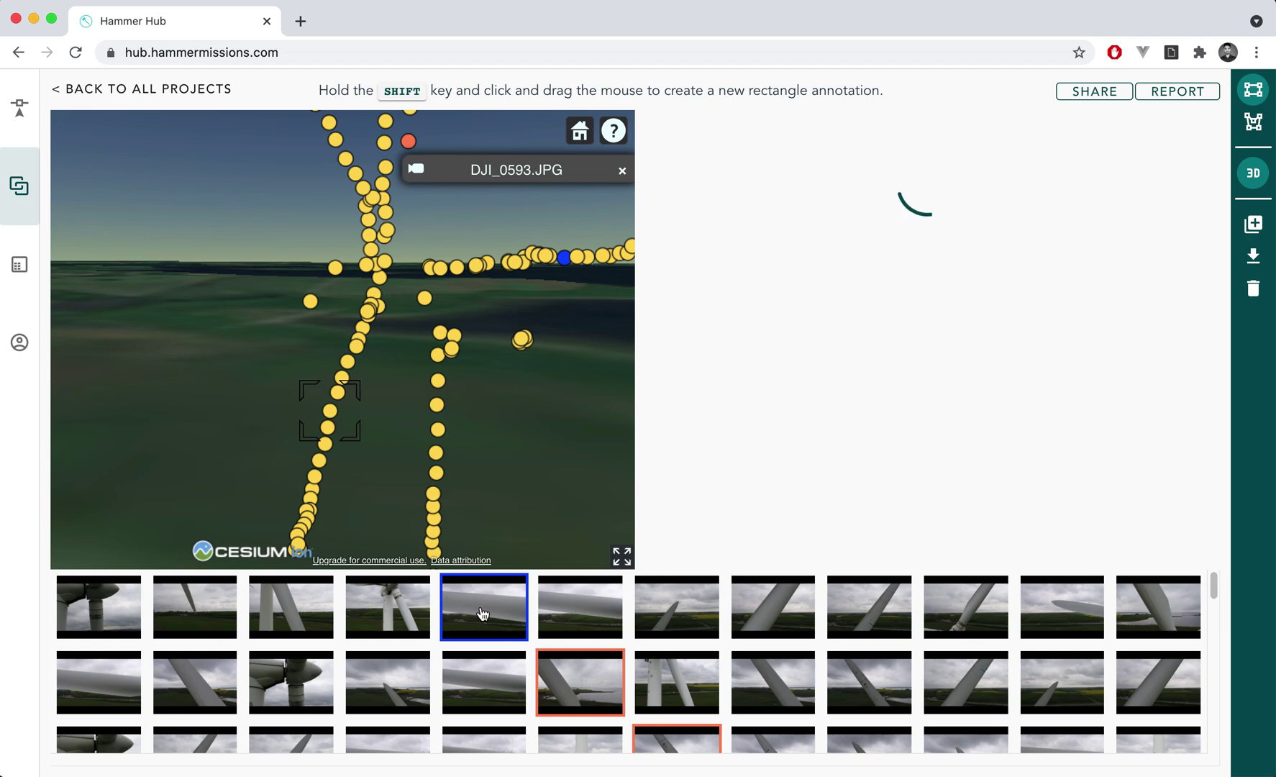
key(Right)
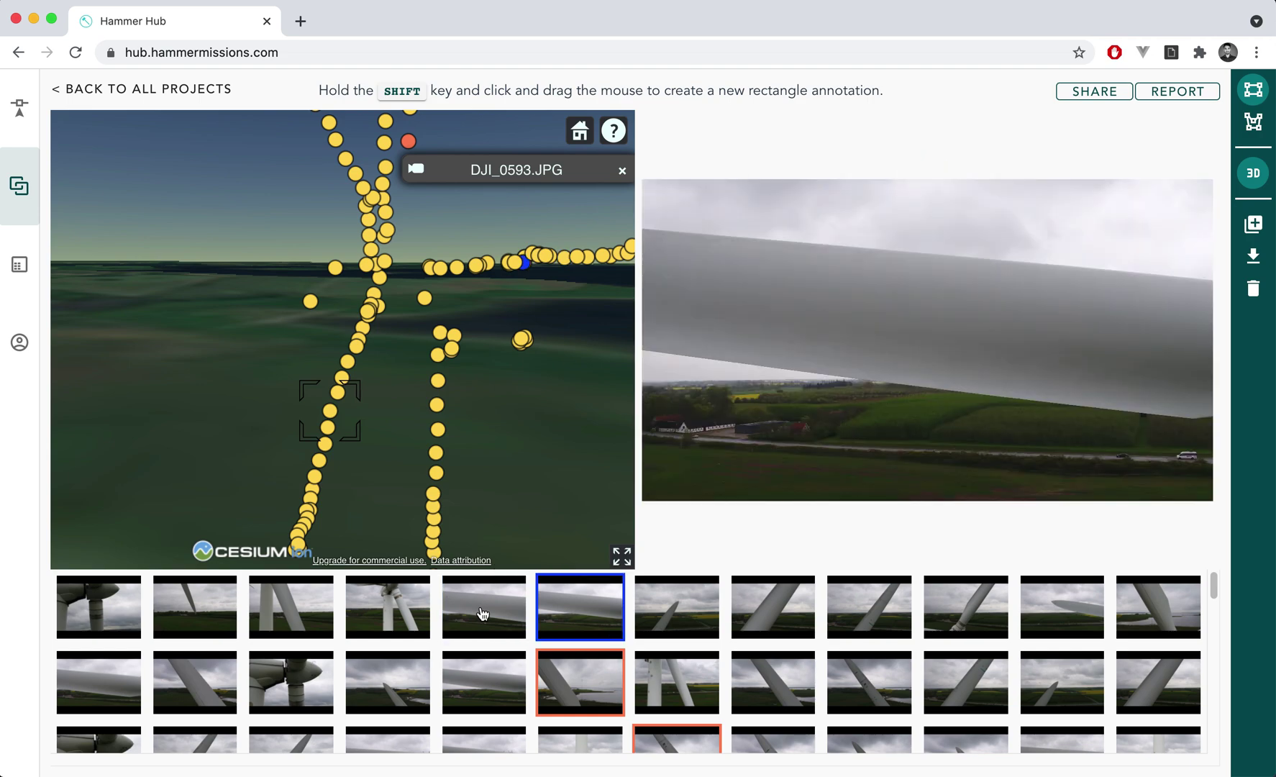
key(Right)
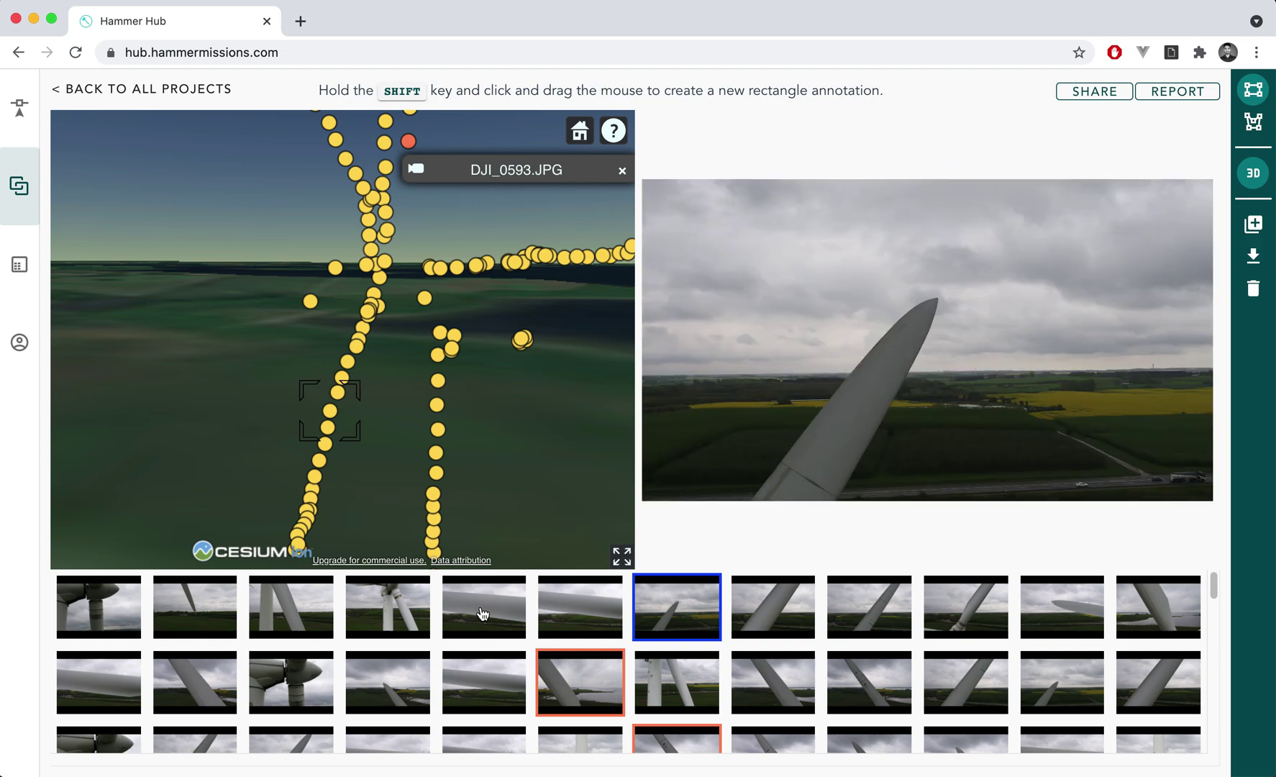
key(Right)
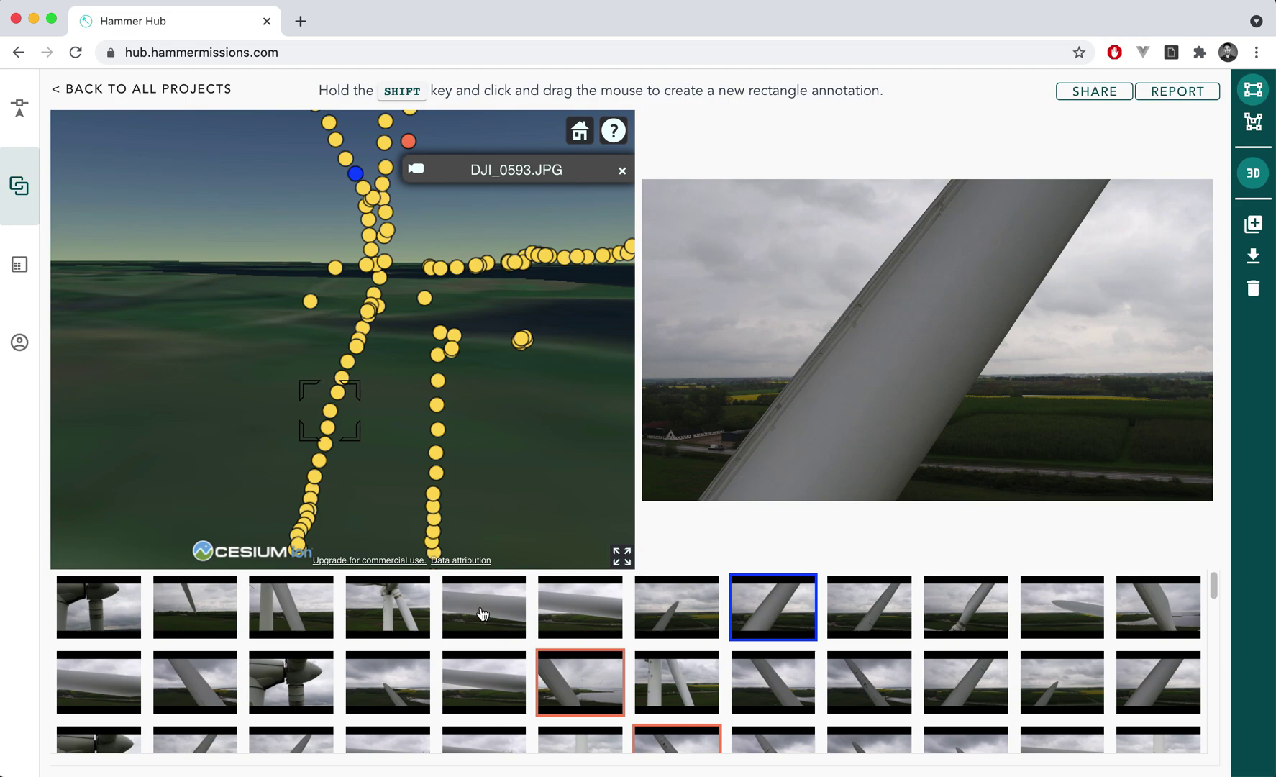
key(Right)
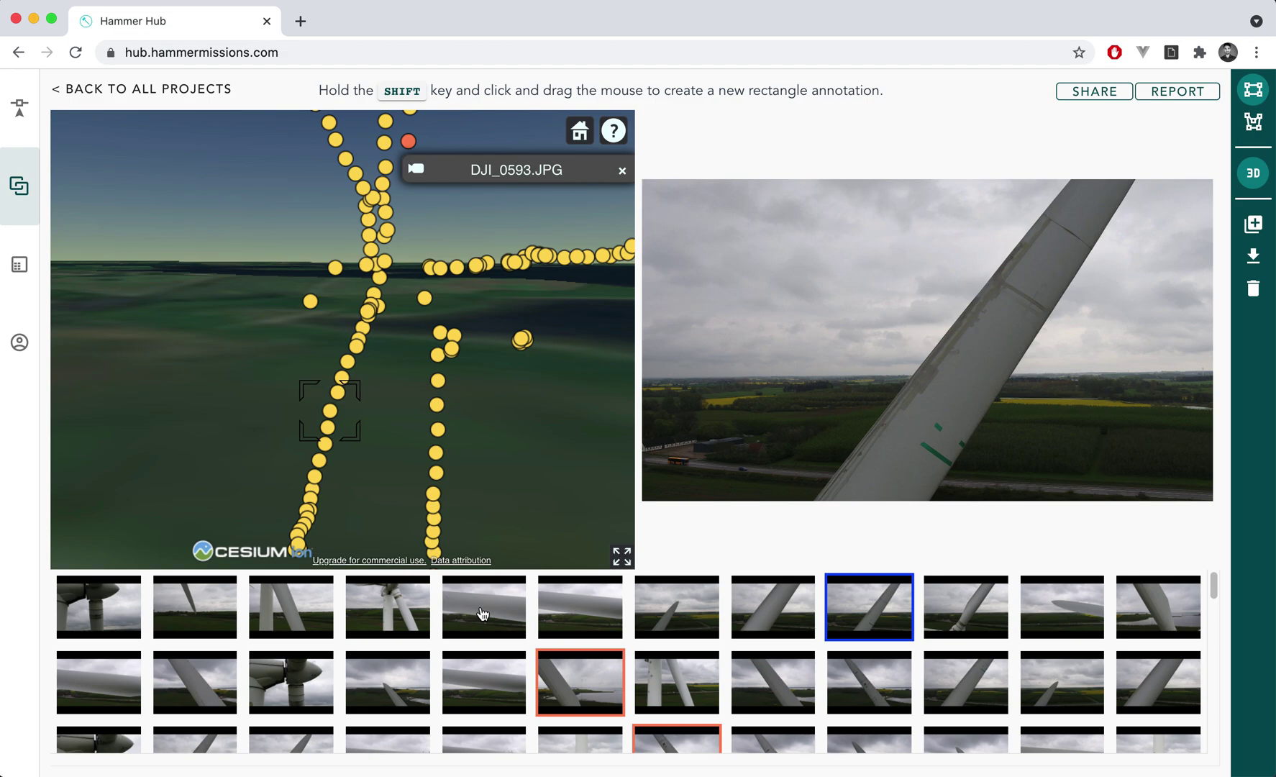
key(Right)
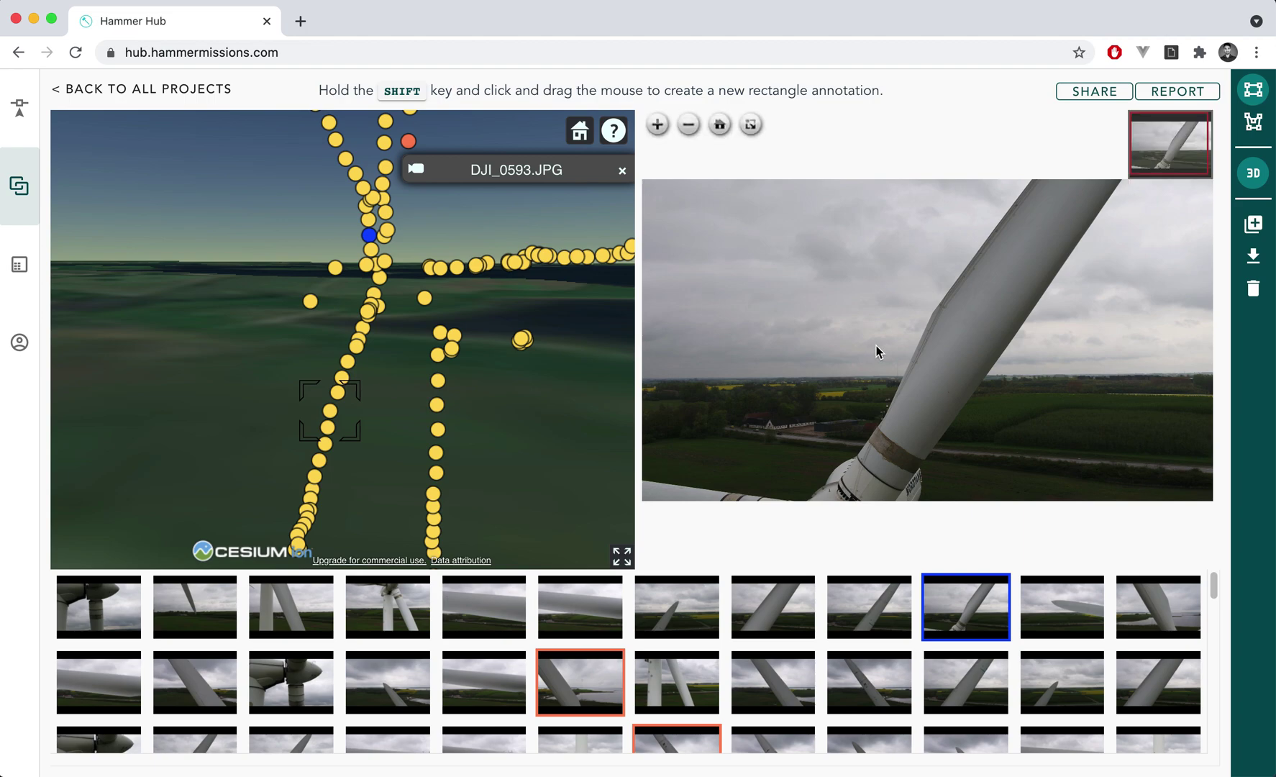
scroll(876, 345, up, 2)
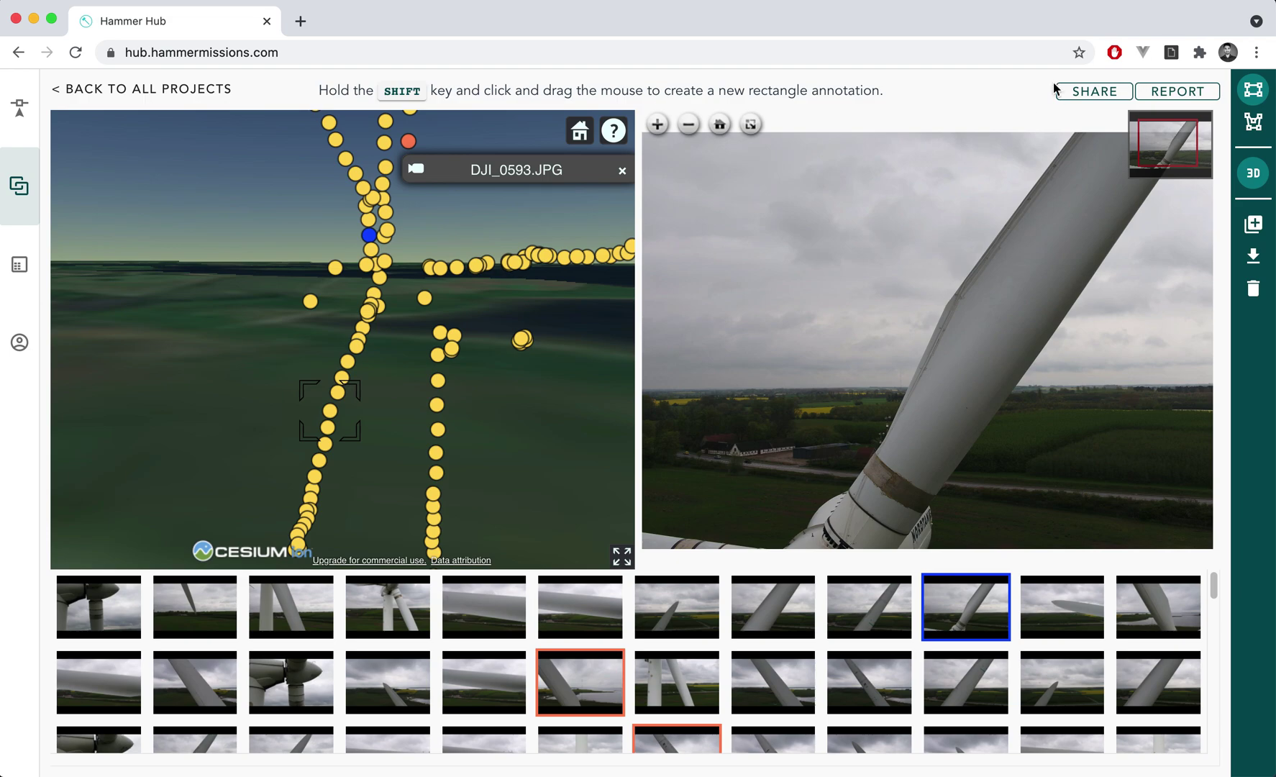
- Check the link-sharing option for the Wind Turbine Inspection - 2.0 project without enabling it
click(1074, 92)
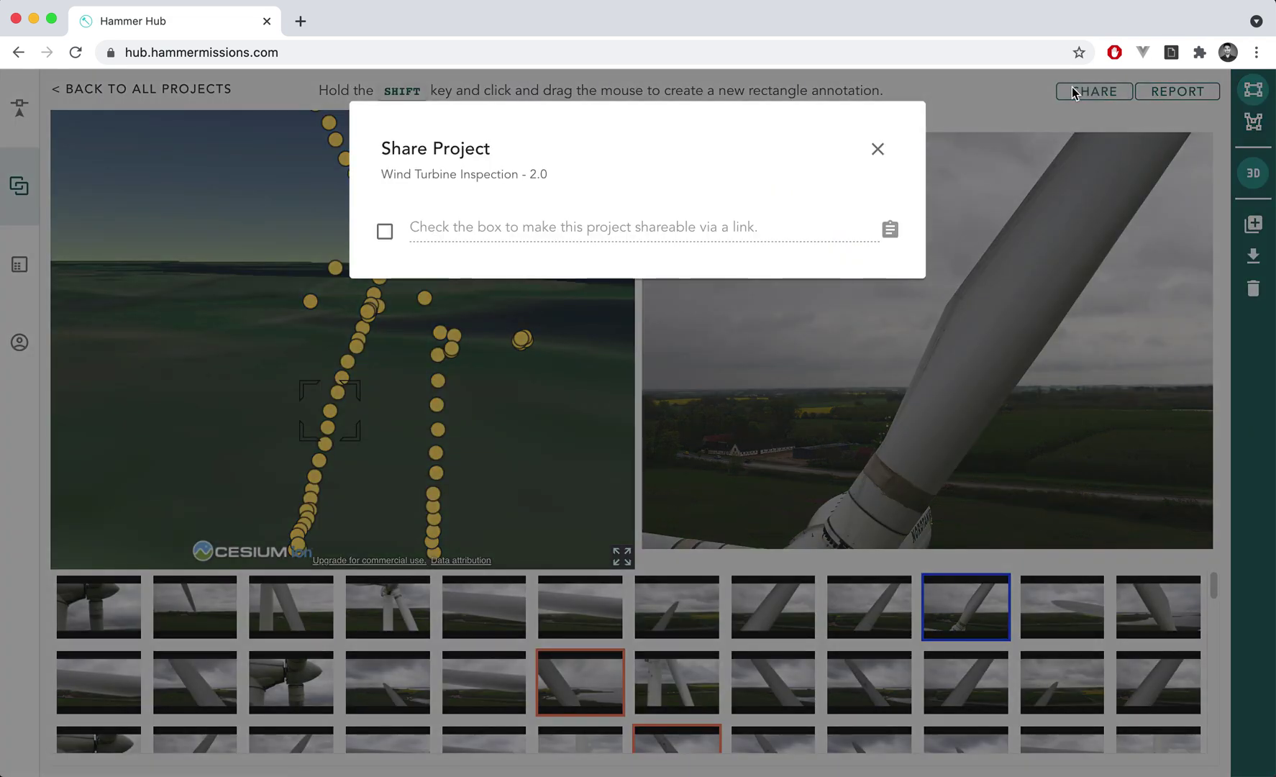
click(877, 149)
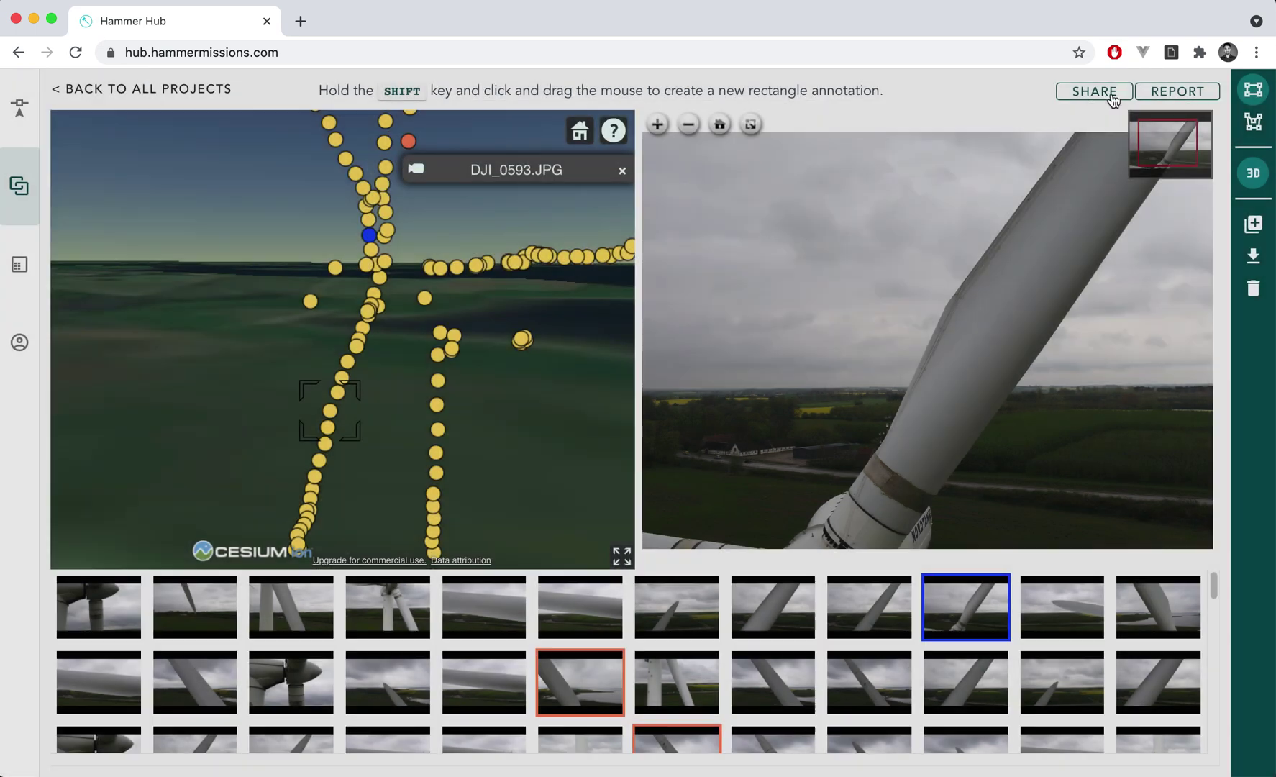